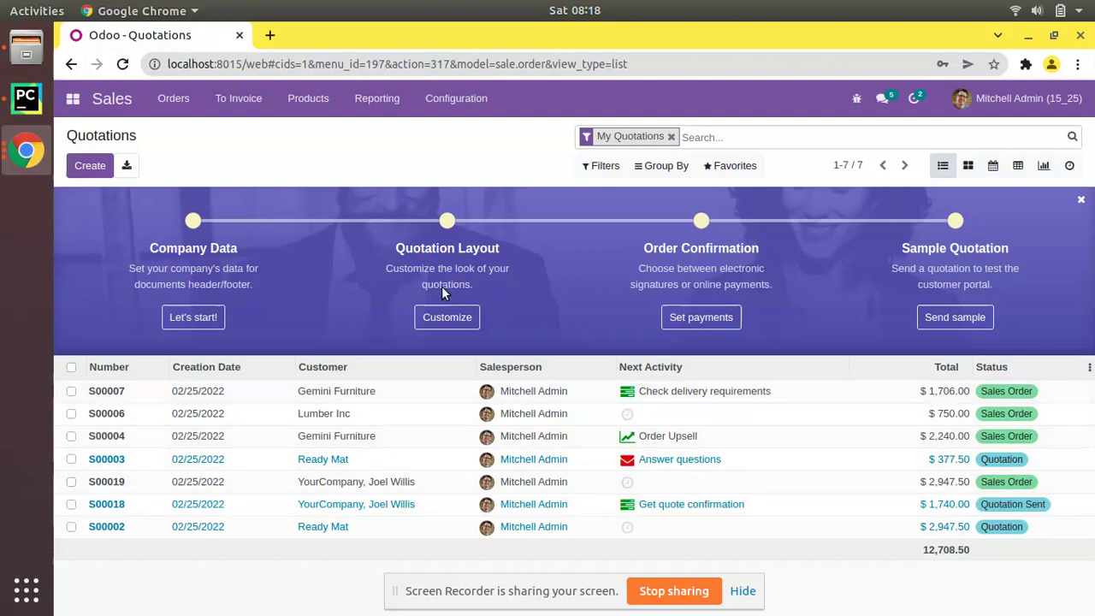
Open Orders > Customers without the preset filter in list view and tick Azure Interior
left_click(192, 100)
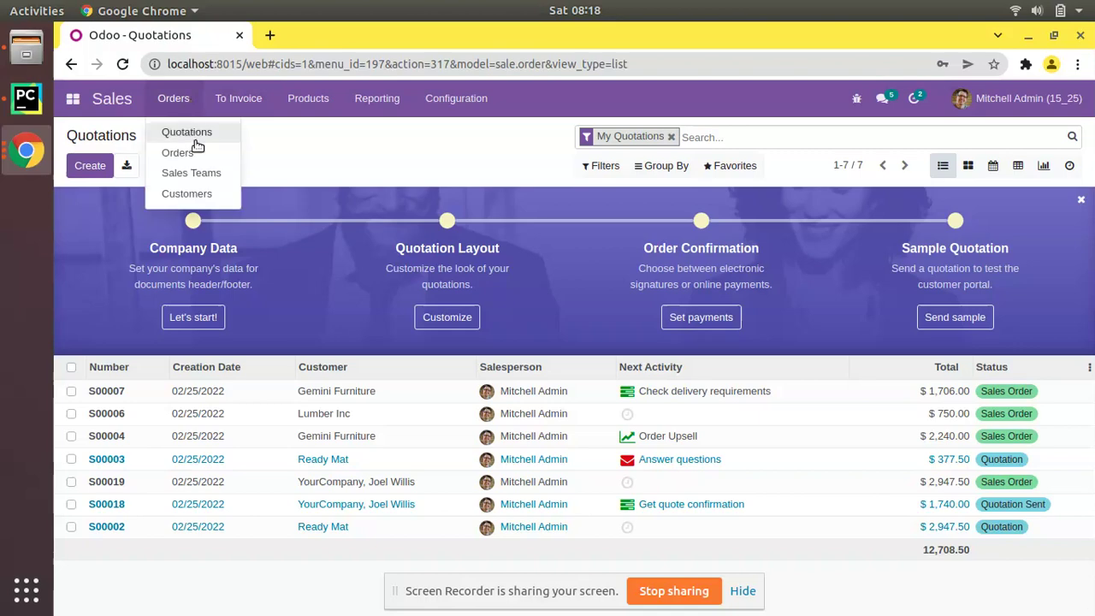
left_click(206, 197)
left_click(691, 137)
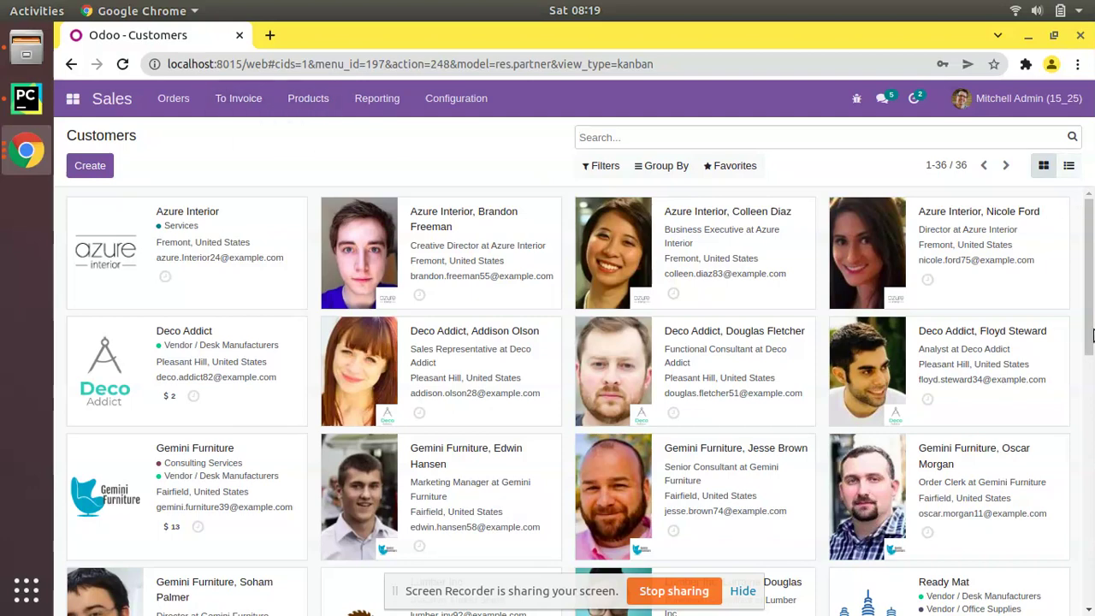
left_click(1070, 168)
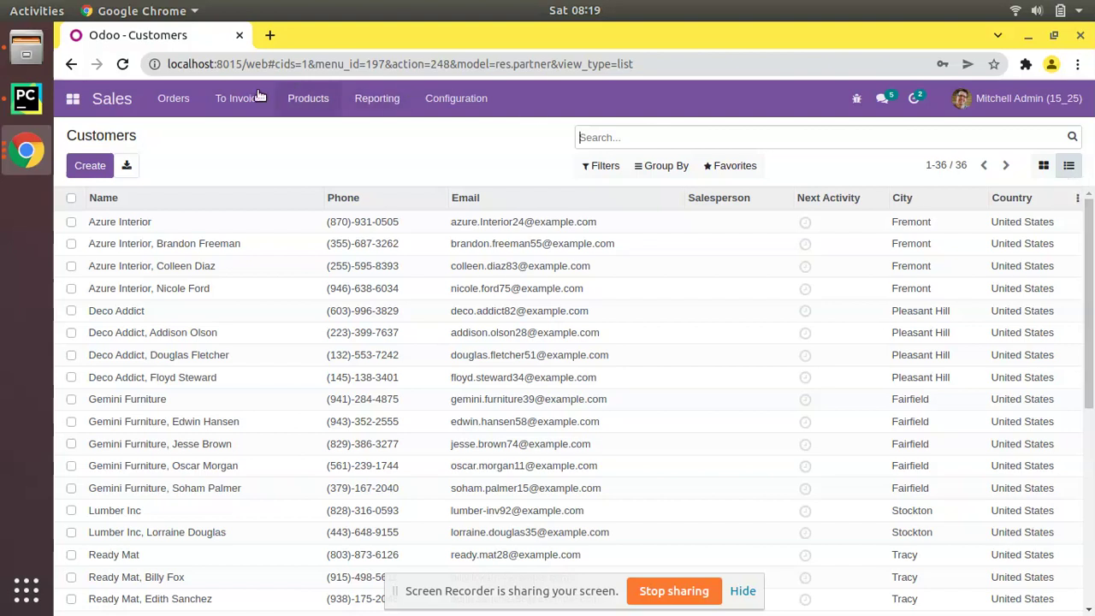
left_click(72, 224)
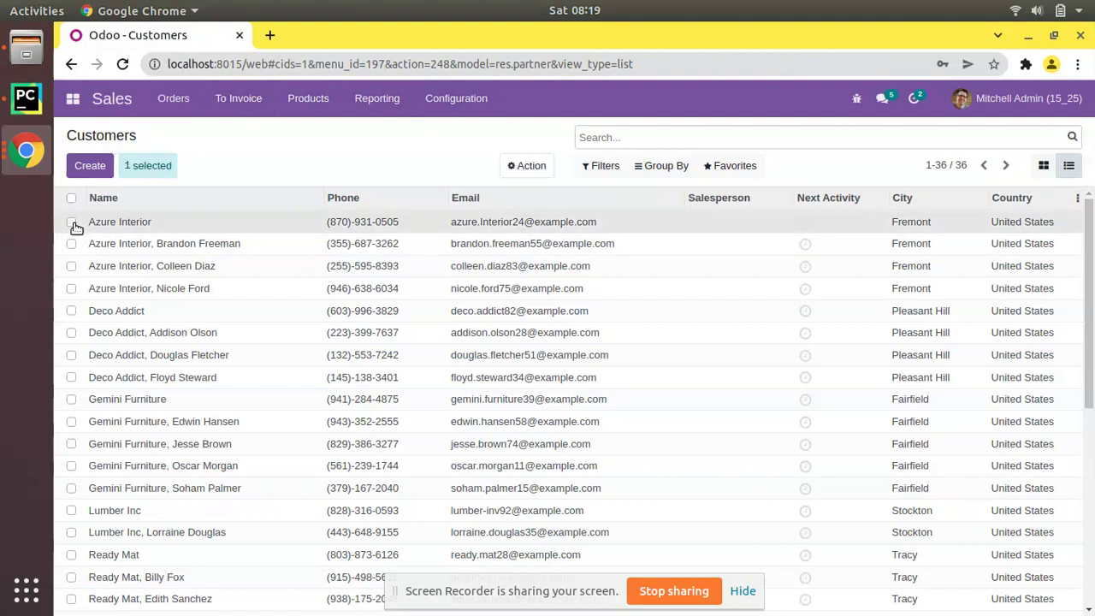
Run Merge on Azure Interior and skip it until no contacts remain to merge
left_click(516, 171)
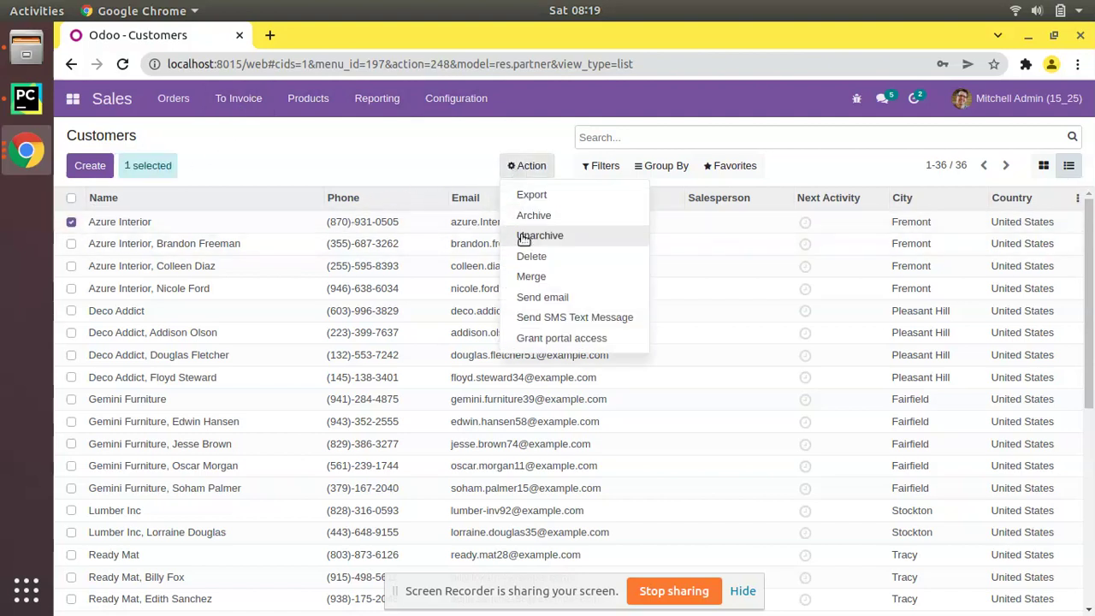
left_click(538, 282)
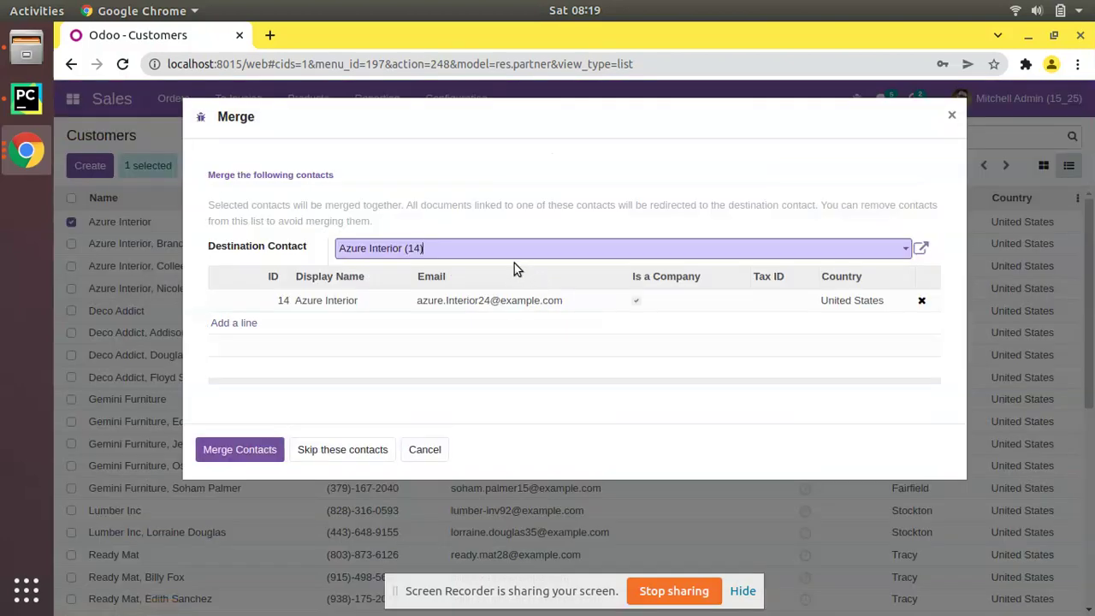
left_click(330, 451)
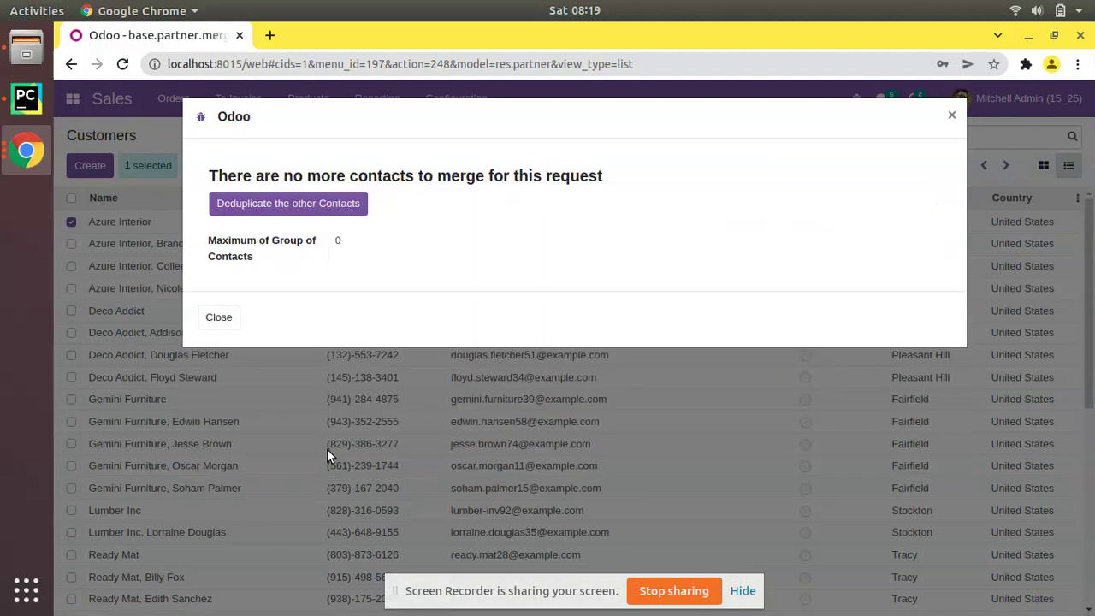
Launch Deduplicate the other Contacts and set the duplicate search to match by Email only
left_click(246, 214)
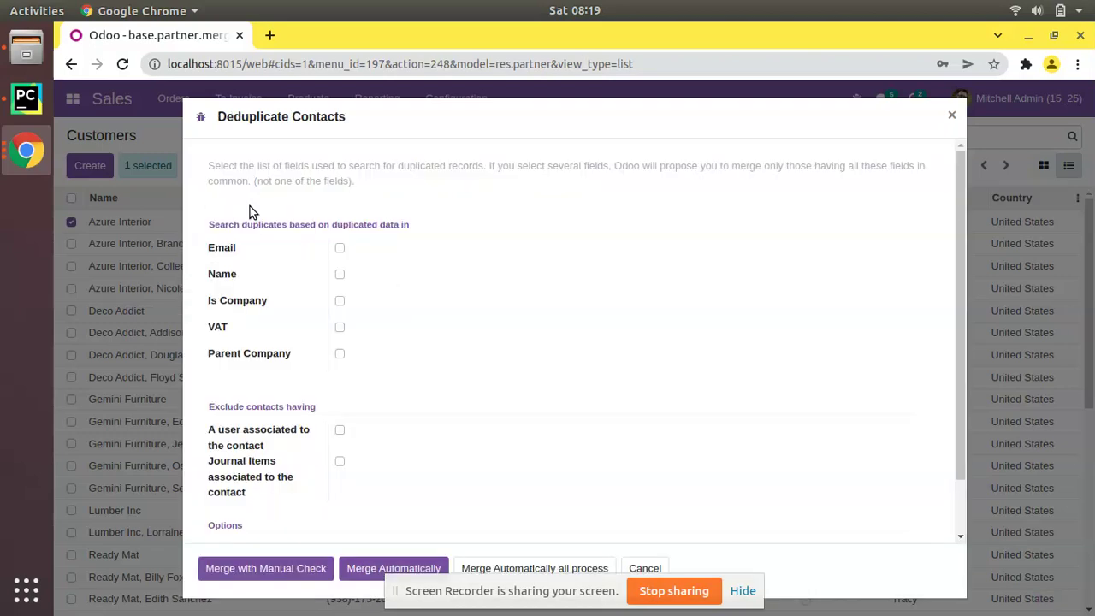
scroll(385, 259, "down", 2)
scroll(384, 259, "up", 2)
left_click(340, 248)
left_click(340, 274)
scroll(238, 481, "down", 2)
left_click(741, 591)
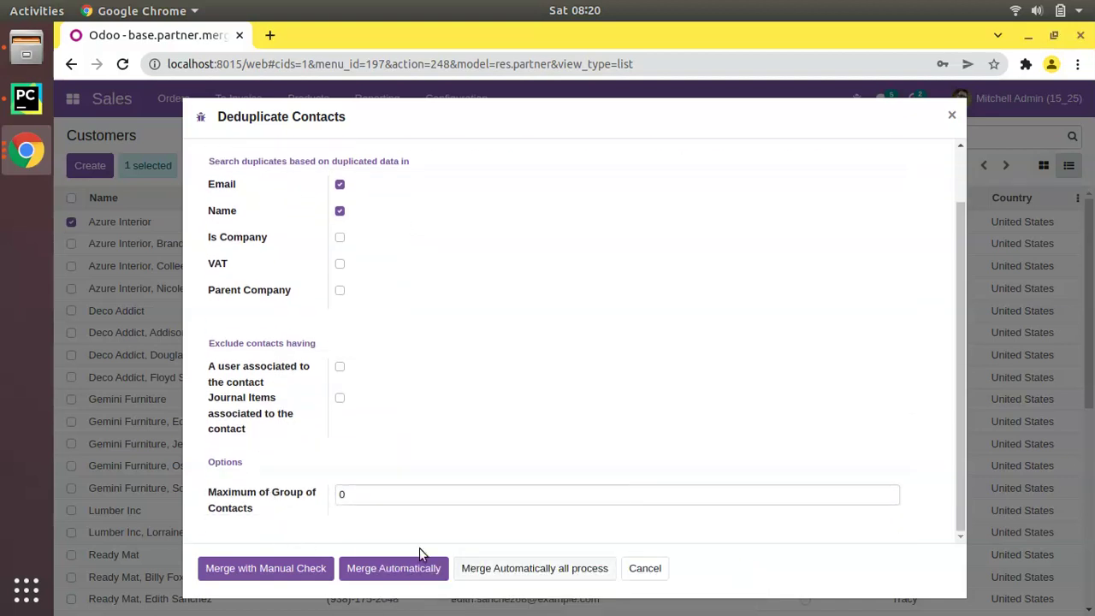
scroll(391, 427, "up", 1)
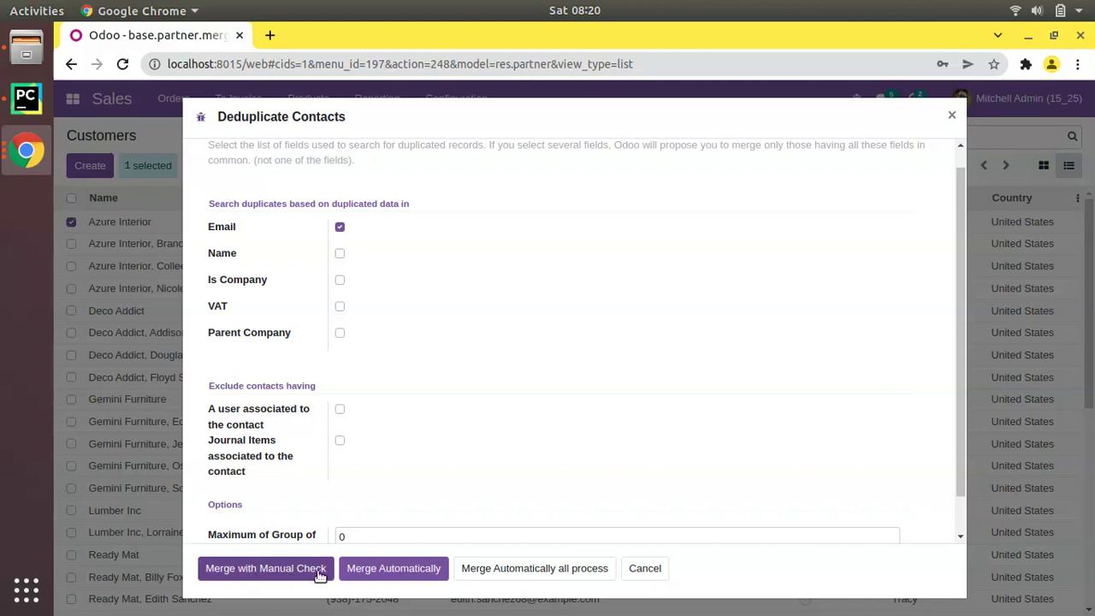
Try twice to merge The Jackson Group into Wood Corner, dismiss both access errors, and cancel
left_click(266, 572)
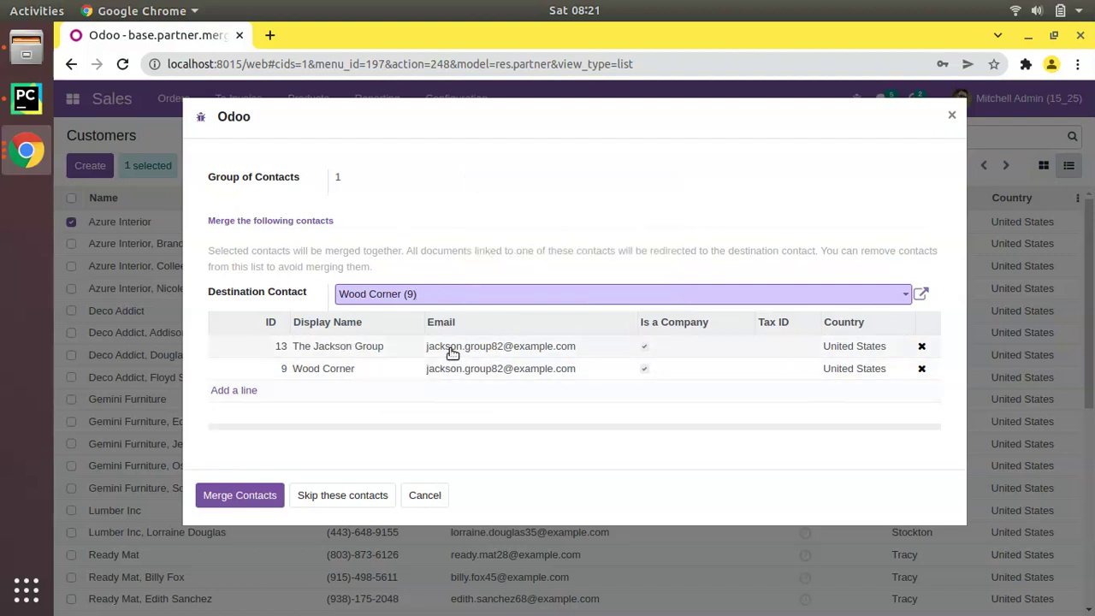
left_click(252, 496)
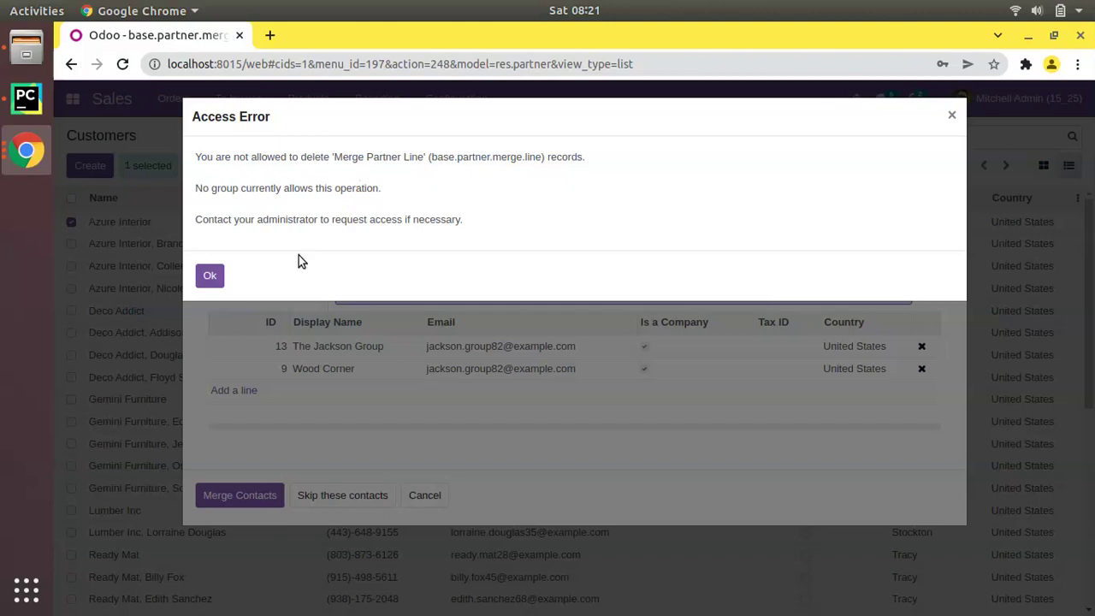
left_click(209, 277)
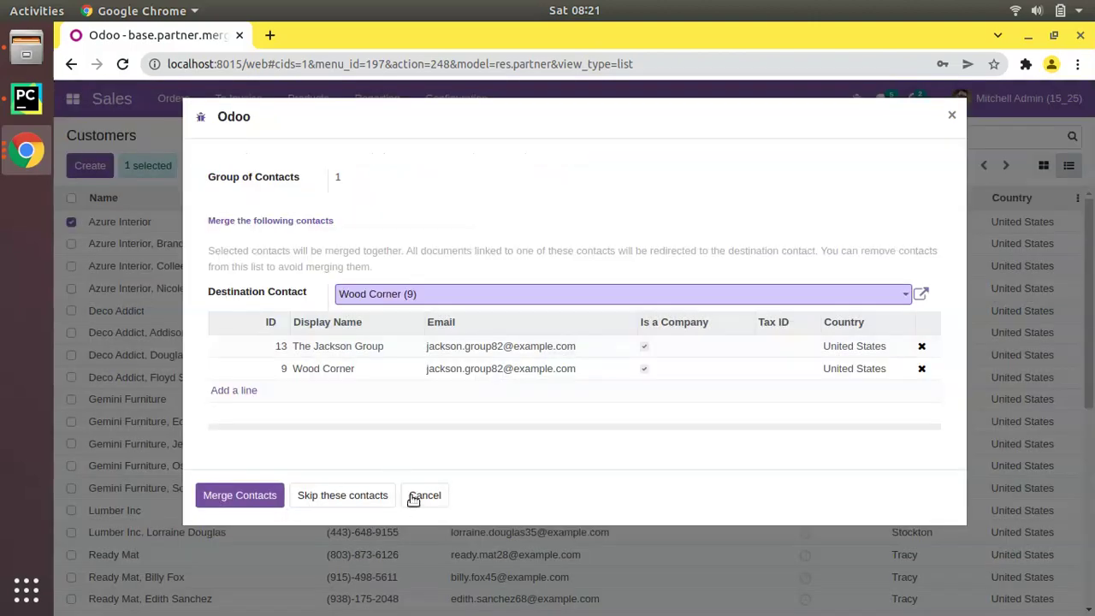
left_click(247, 486)
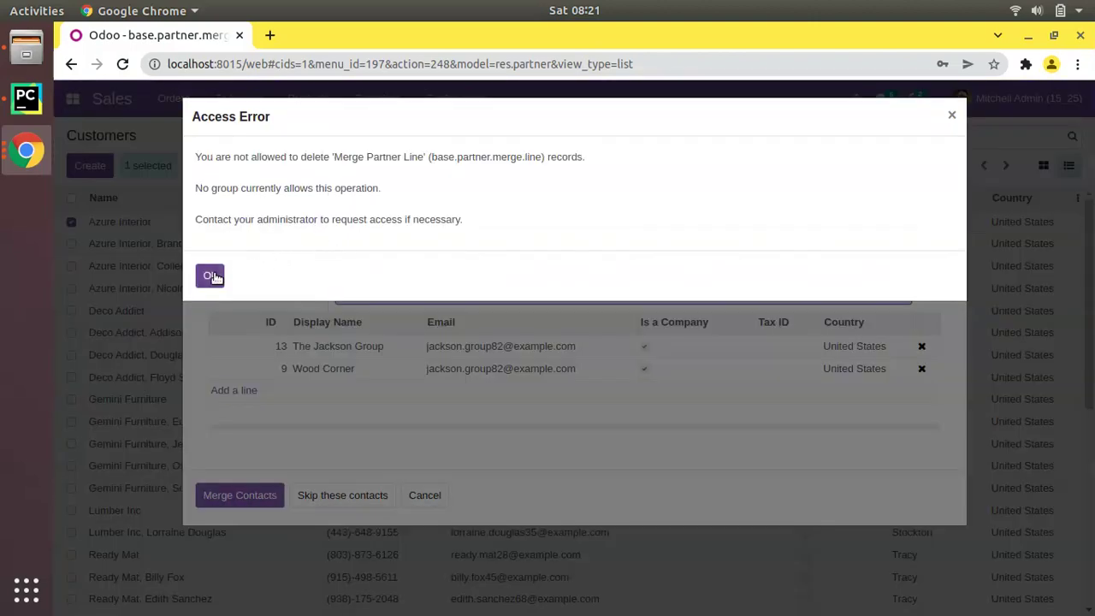
left_click(210, 276)
left_click(414, 495)
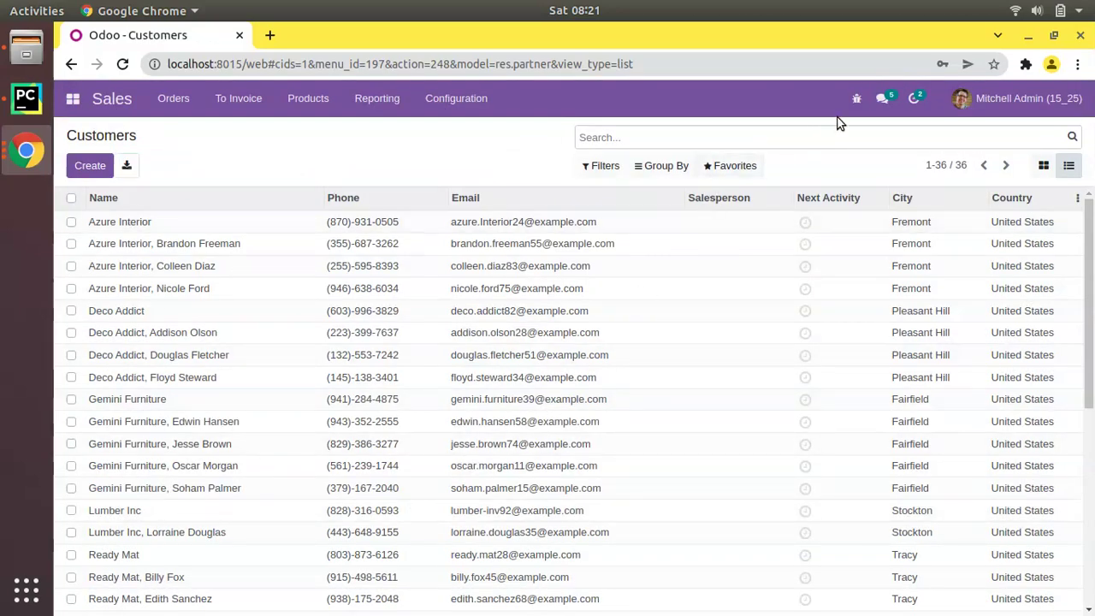
Become superuser from the debug menu and return to the Sales app
left_click(858, 100)
scroll(811, 343, "down", 2)
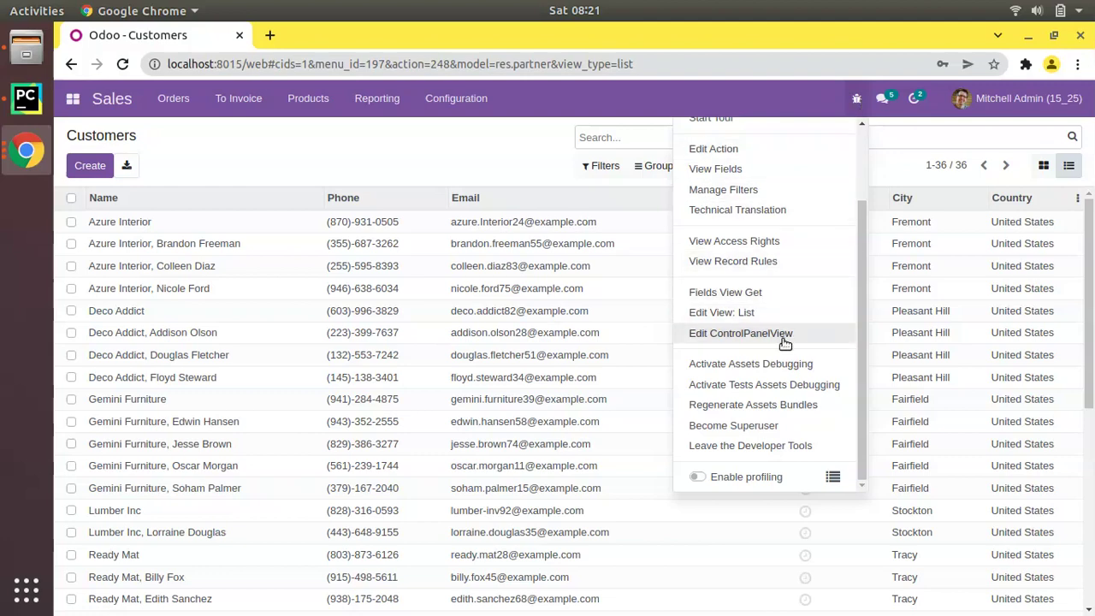
left_click(760, 425)
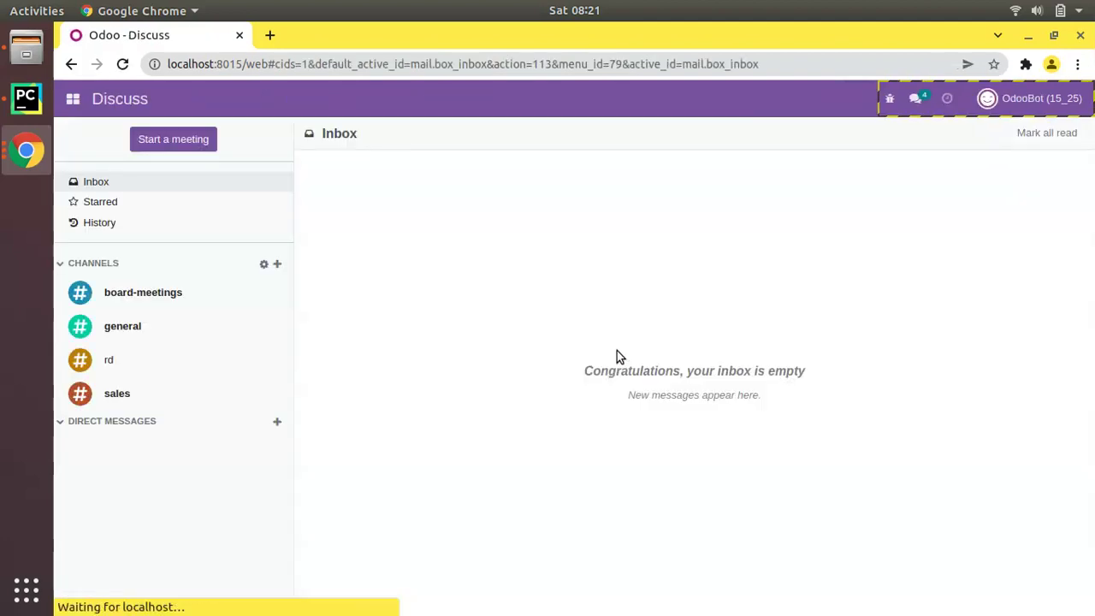
left_click(77, 107)
left_click(101, 159)
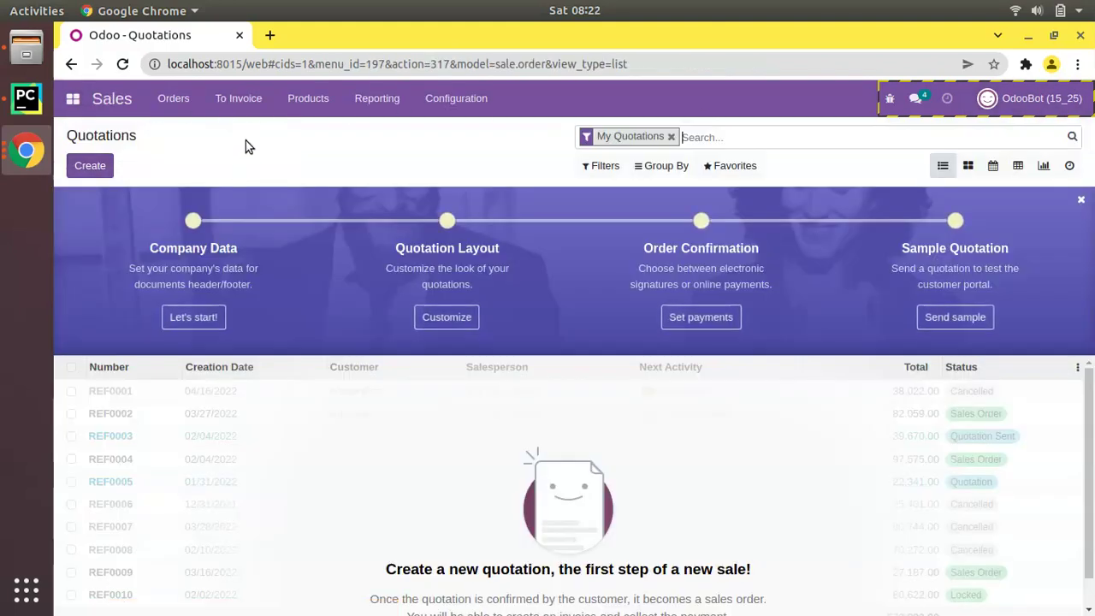
Reopen the Customers list view, start a merge on Azure Interior and skip it
left_click(192, 99)
left_click(198, 194)
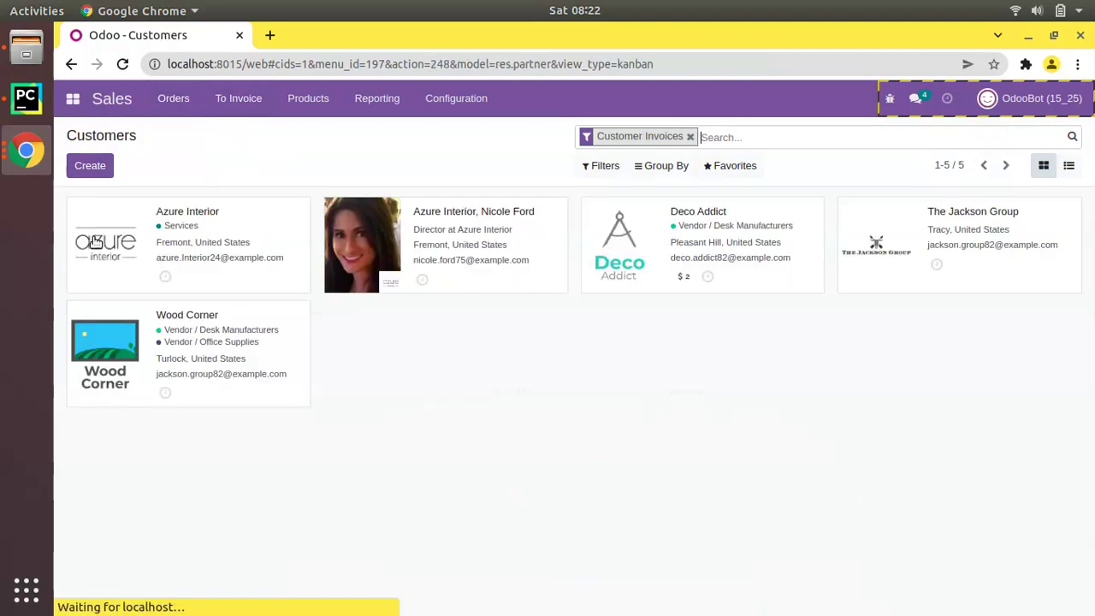
left_click(1067, 168)
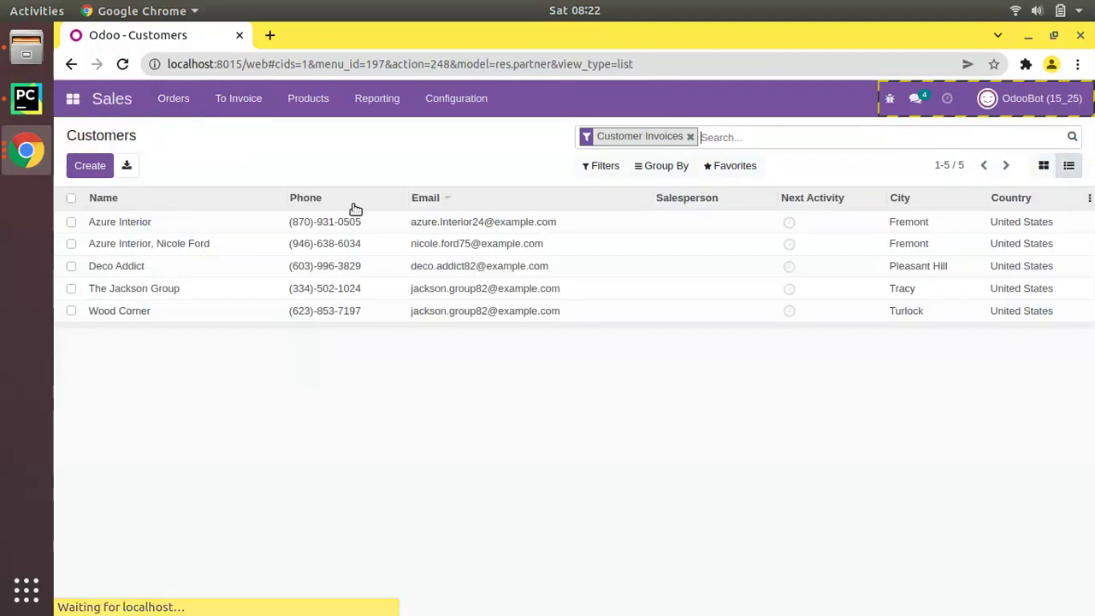
left_click(72, 223)
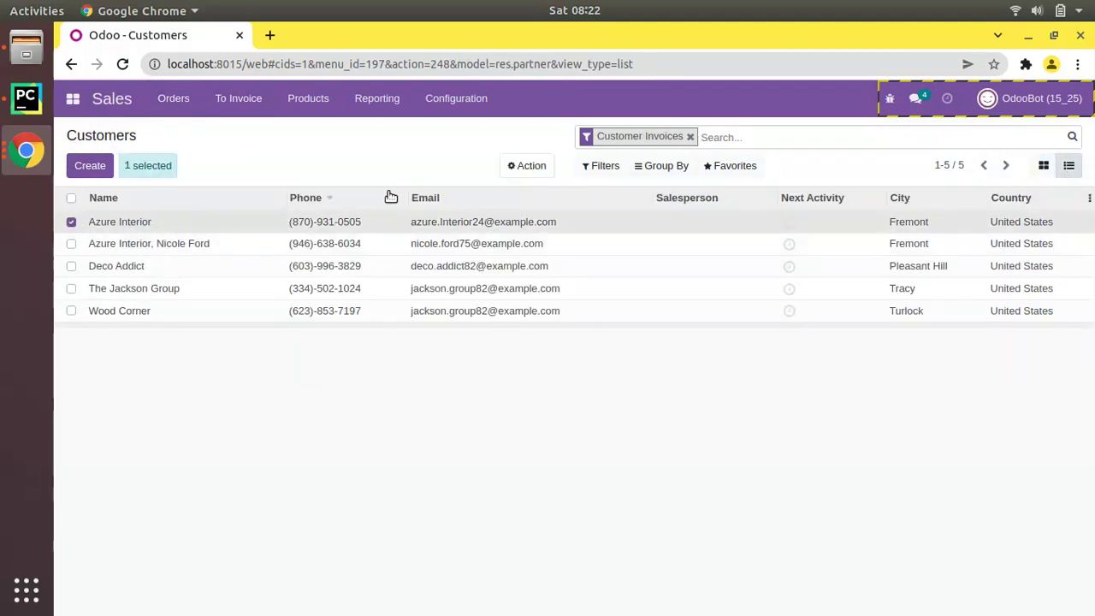
left_click(526, 166)
left_click(532, 277)
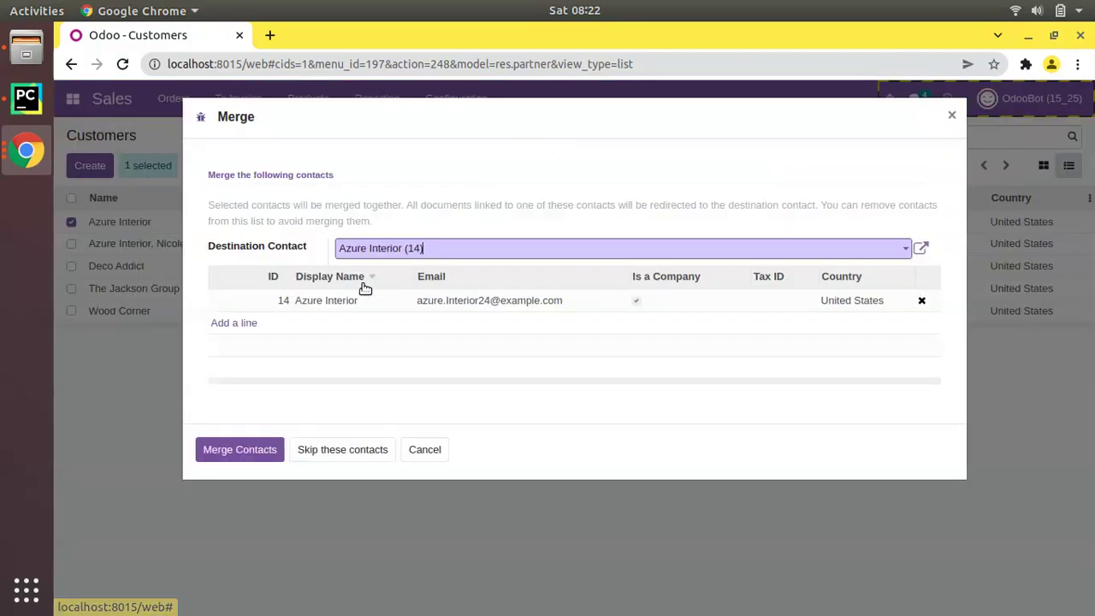
left_click(330, 448)
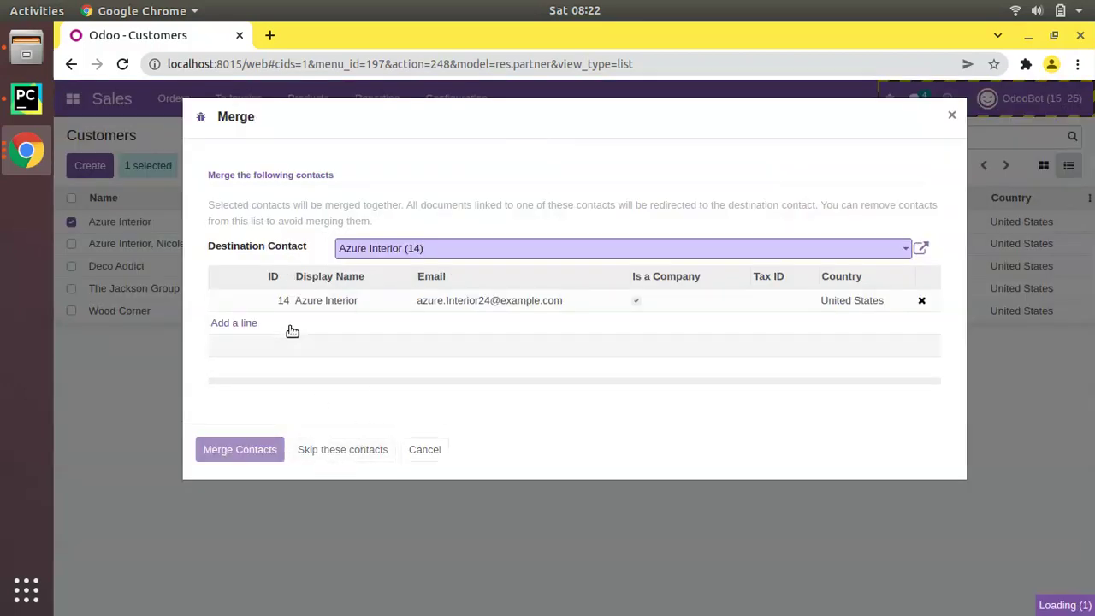
Deduplicate by email, merging The Jackson Group into Wood Corner, then close the wizard
left_click(267, 203)
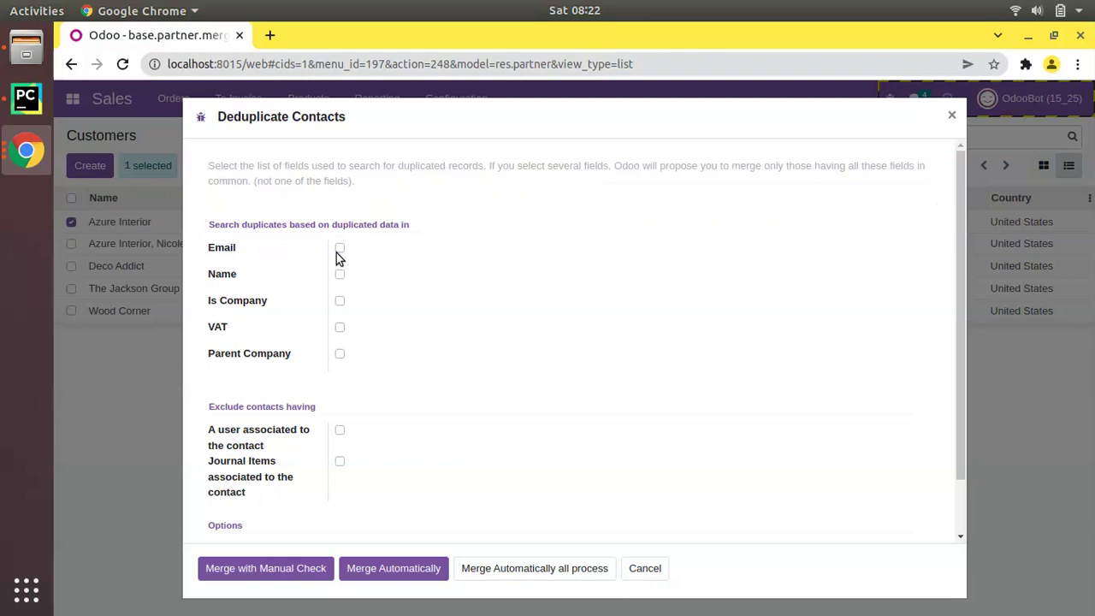
scroll(295, 480, "down", 2)
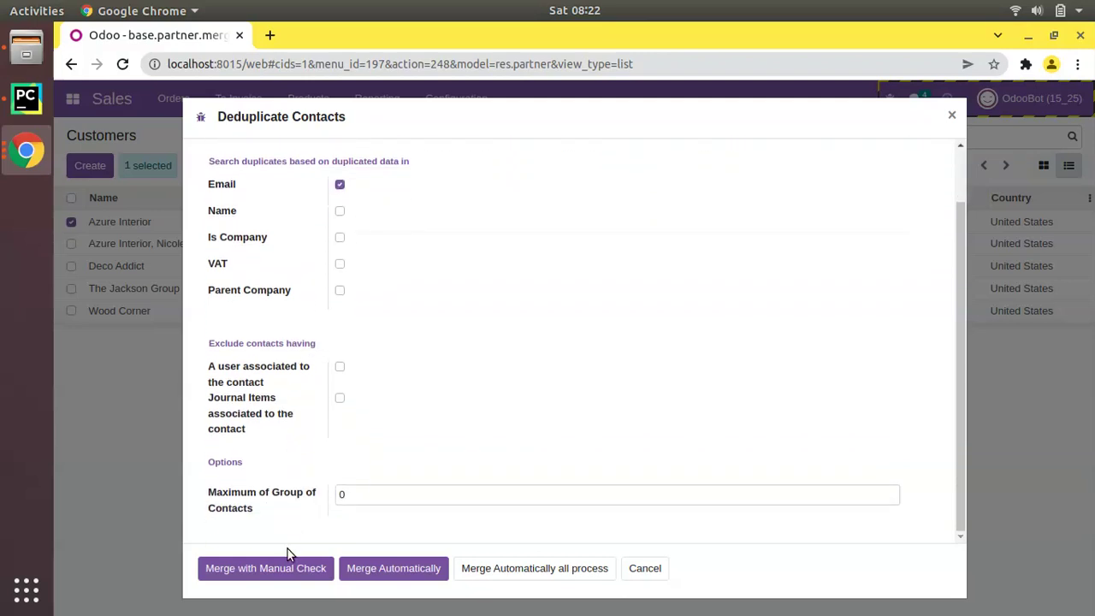
left_click(282, 560)
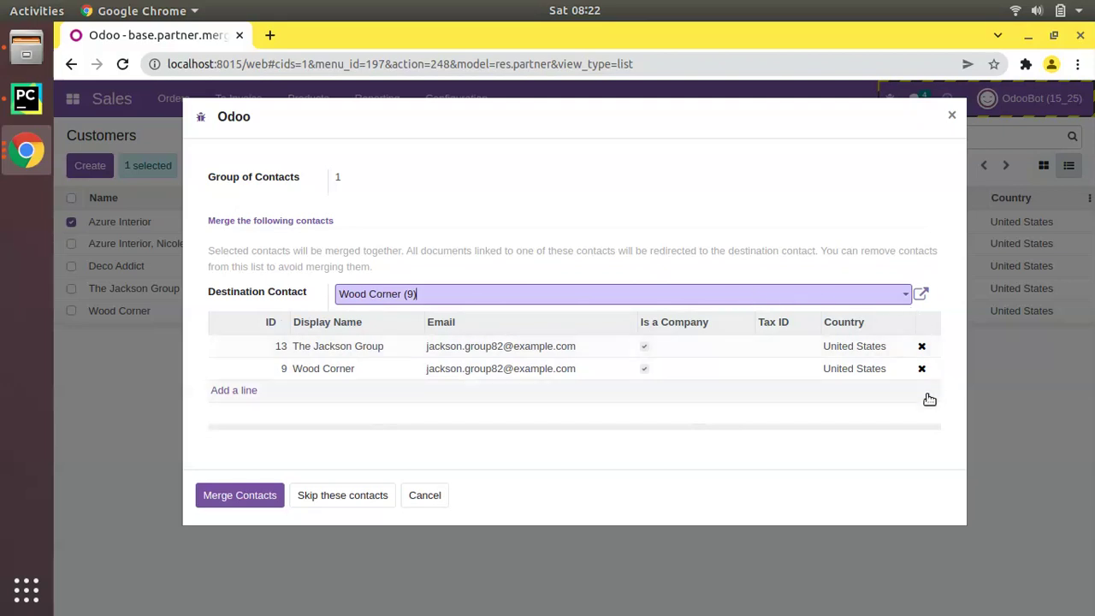
left_click(235, 498)
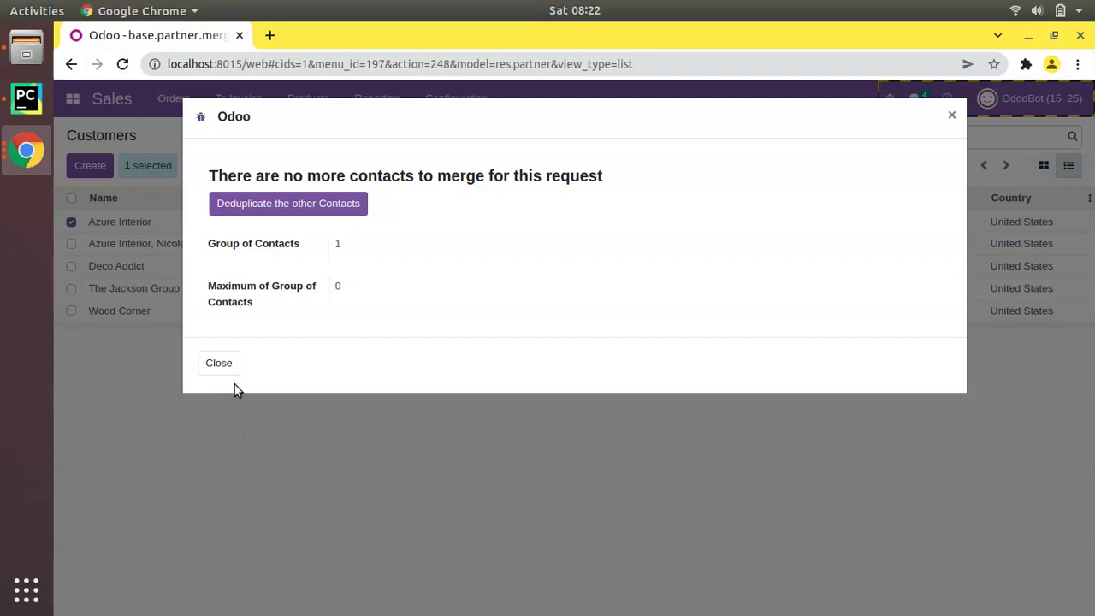
left_click(261, 207)
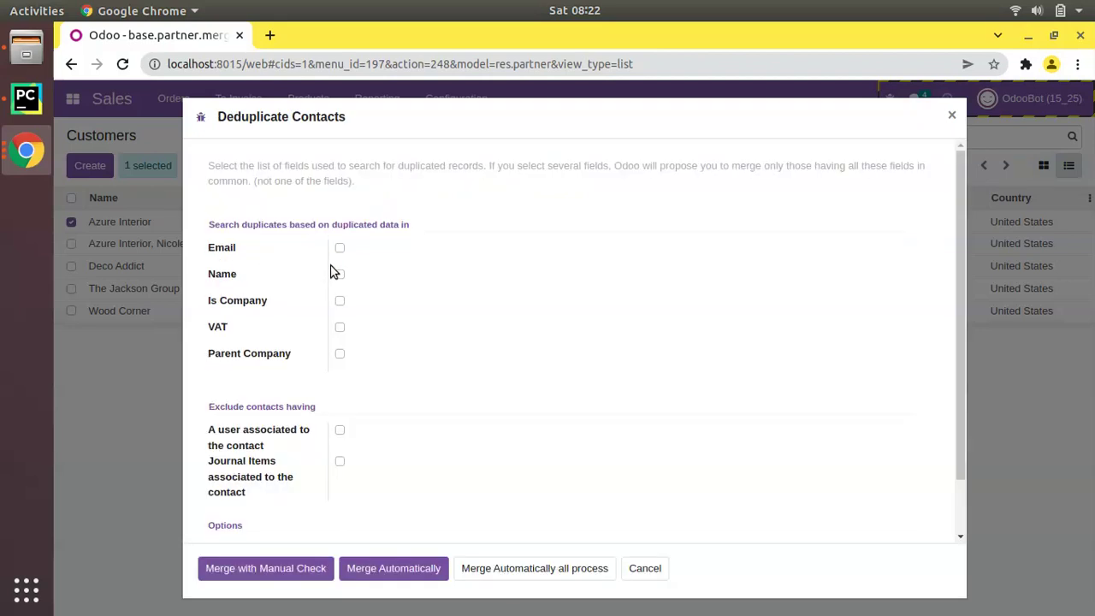
left_click(293, 569)
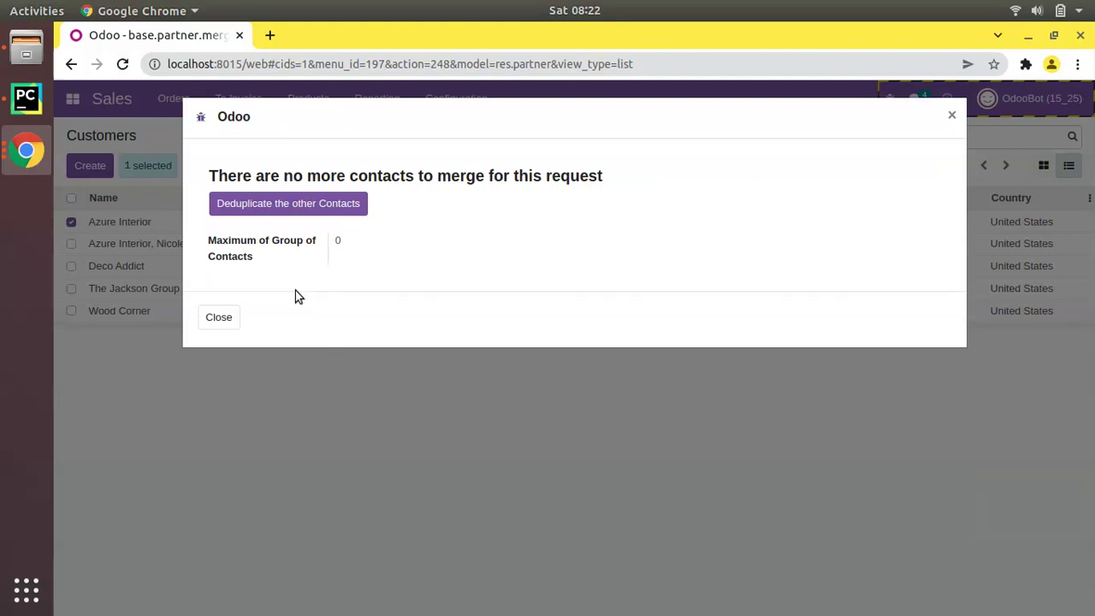
left_click(221, 319)
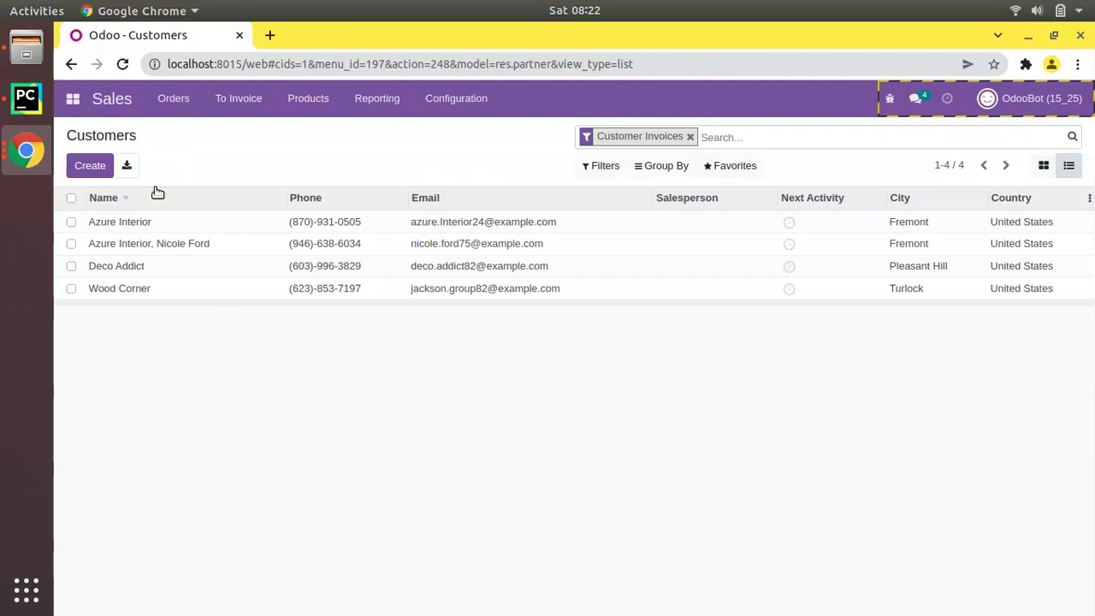
Create and save company customer 'odoo mates' with its e-mail, copying the e-mail address
left_click(99, 165)
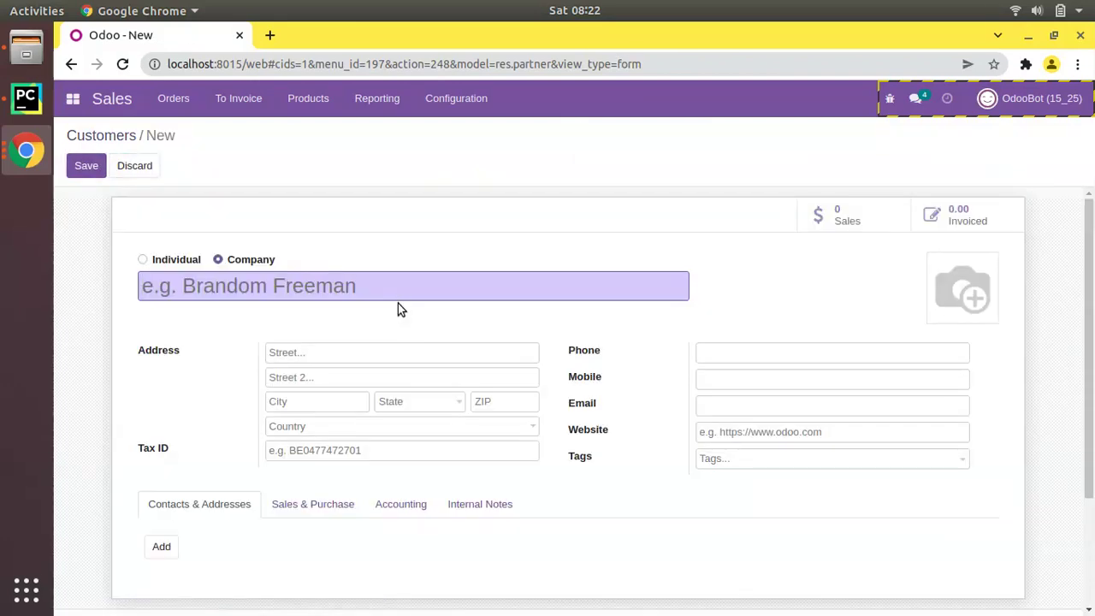
type("o")
key("BackSpace")
type("odoo")
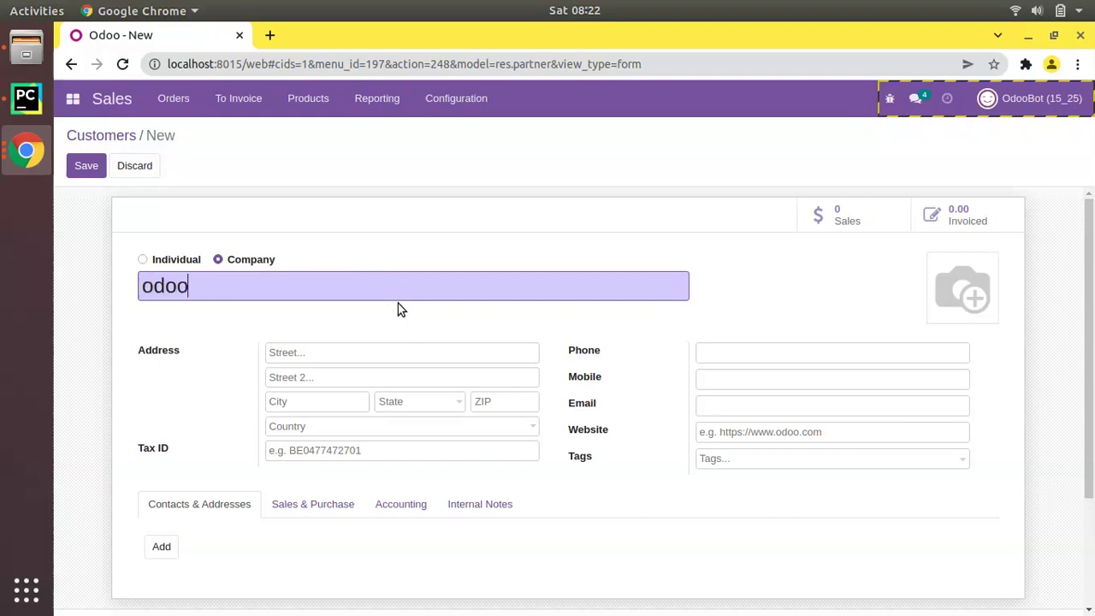
type(" mates")
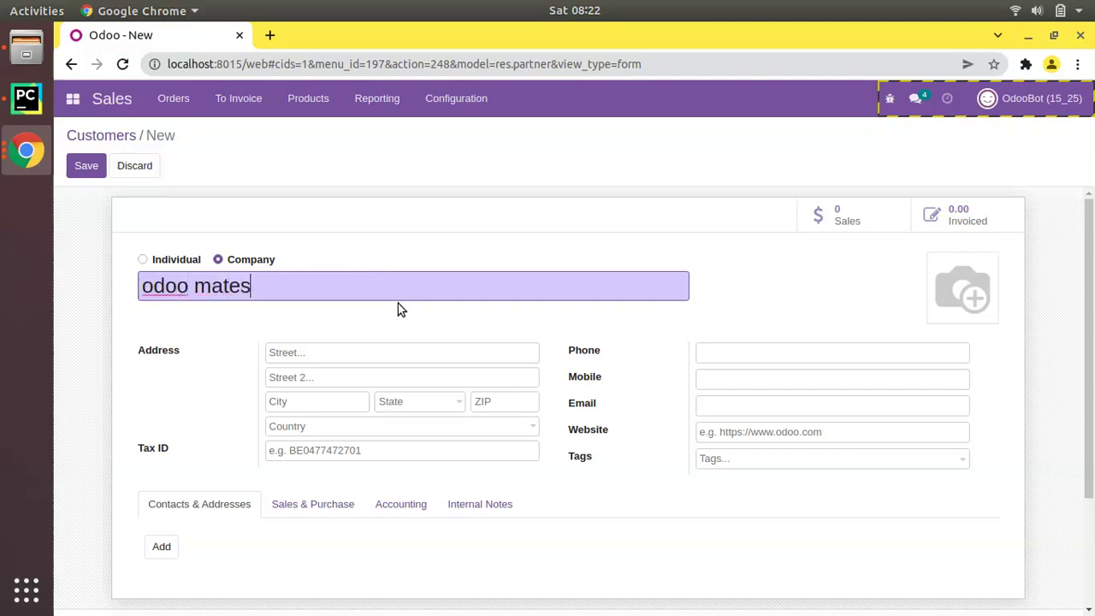
left_click(754, 405)
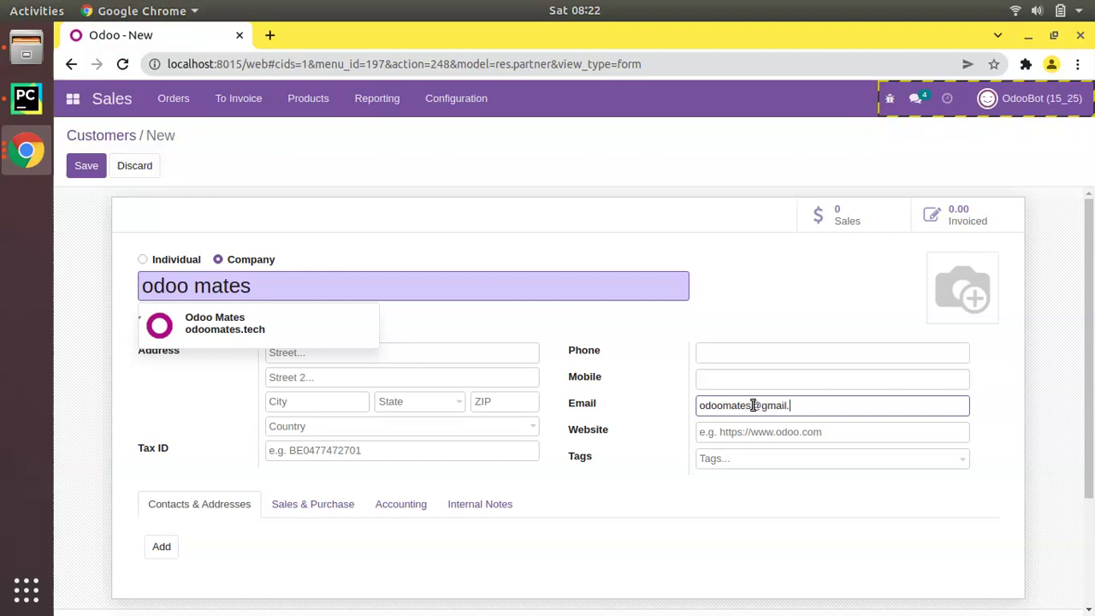
triple_click(753, 405)
key("ctrl+c")
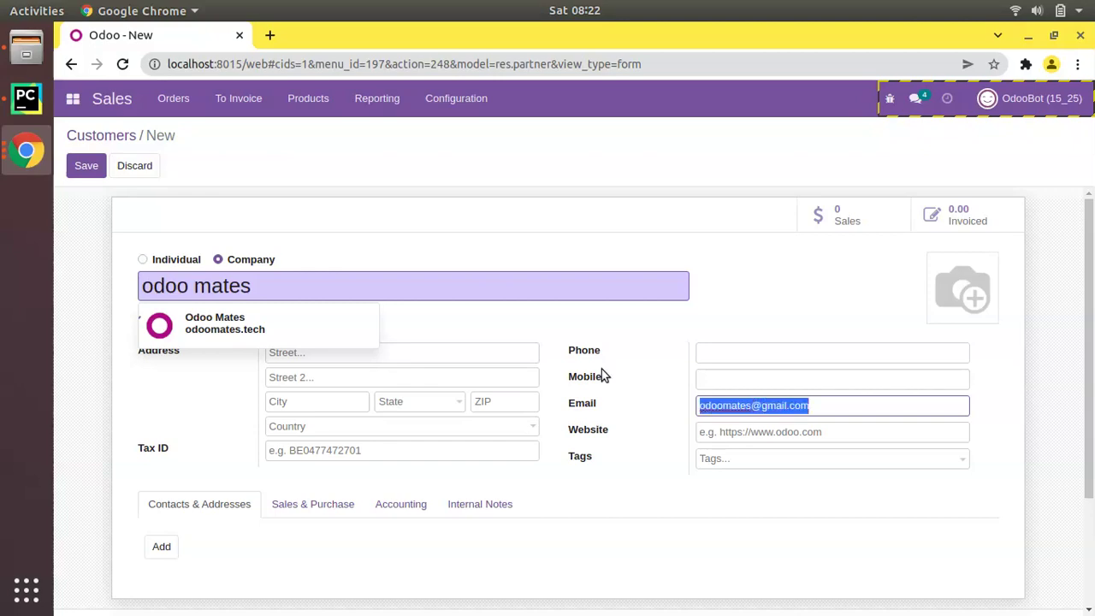
left_click(89, 167)
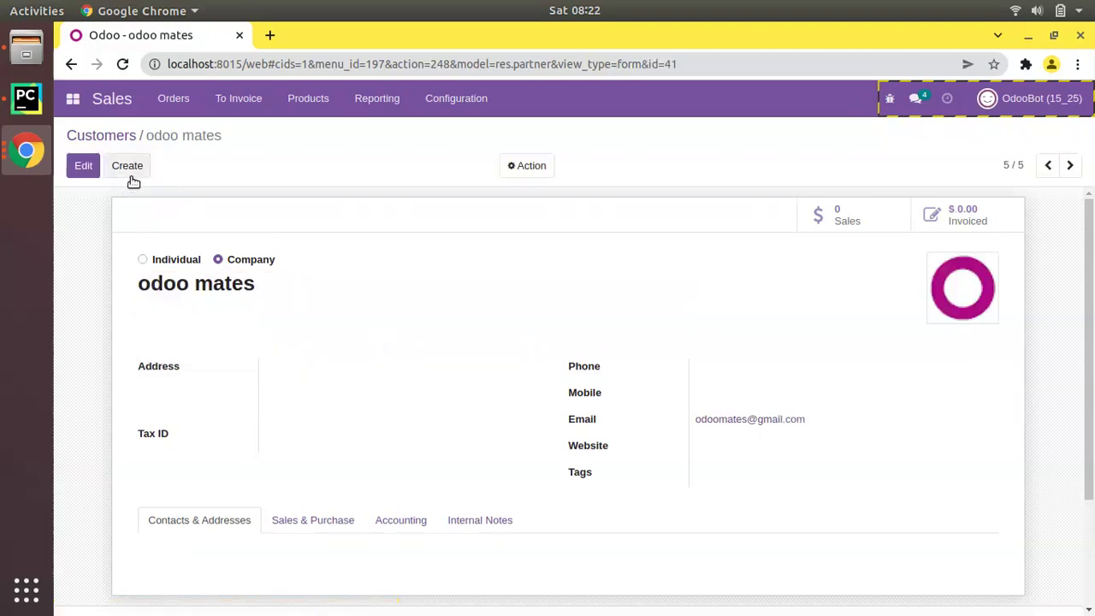
left_click(130, 171)
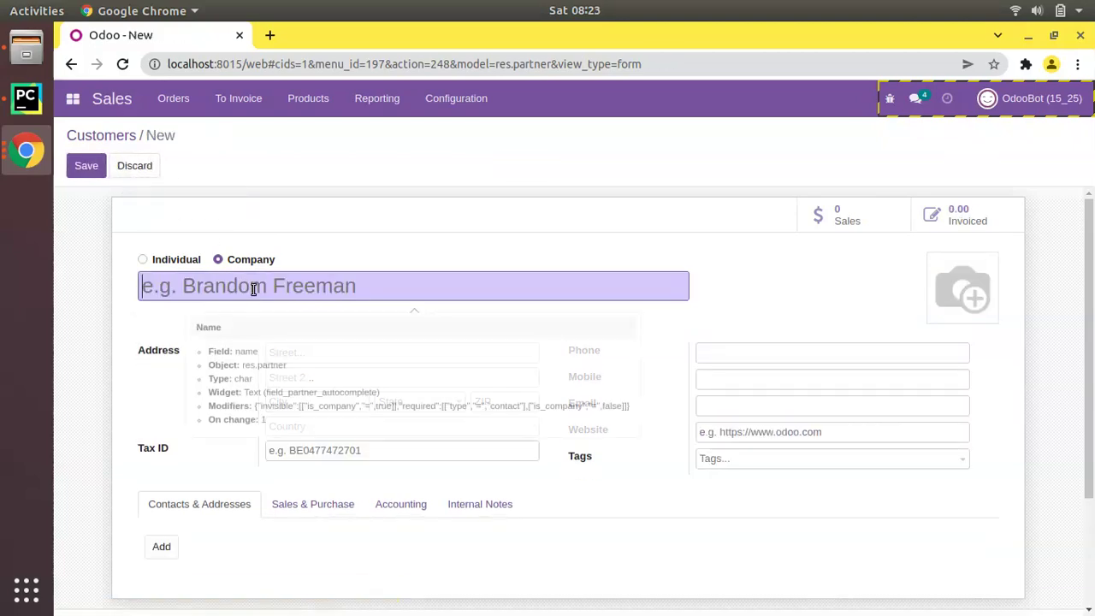
Save customer 'Abc' with the pasted odoo mates e-mail and return to Customers
type("Abc")
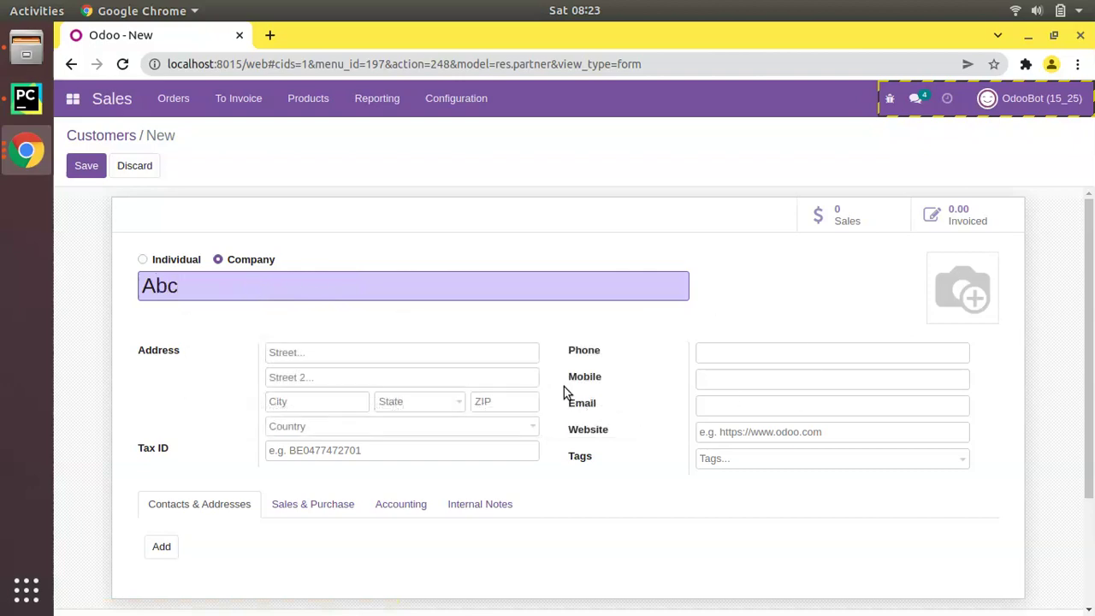
left_click(698, 406)
key("ctrl+v")
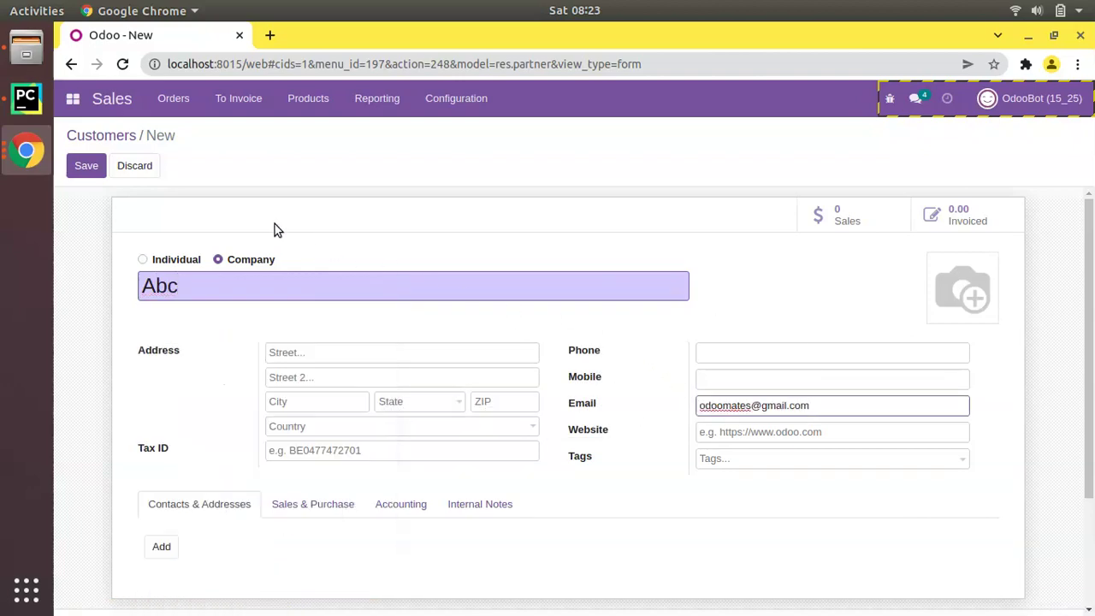
left_click(85, 166)
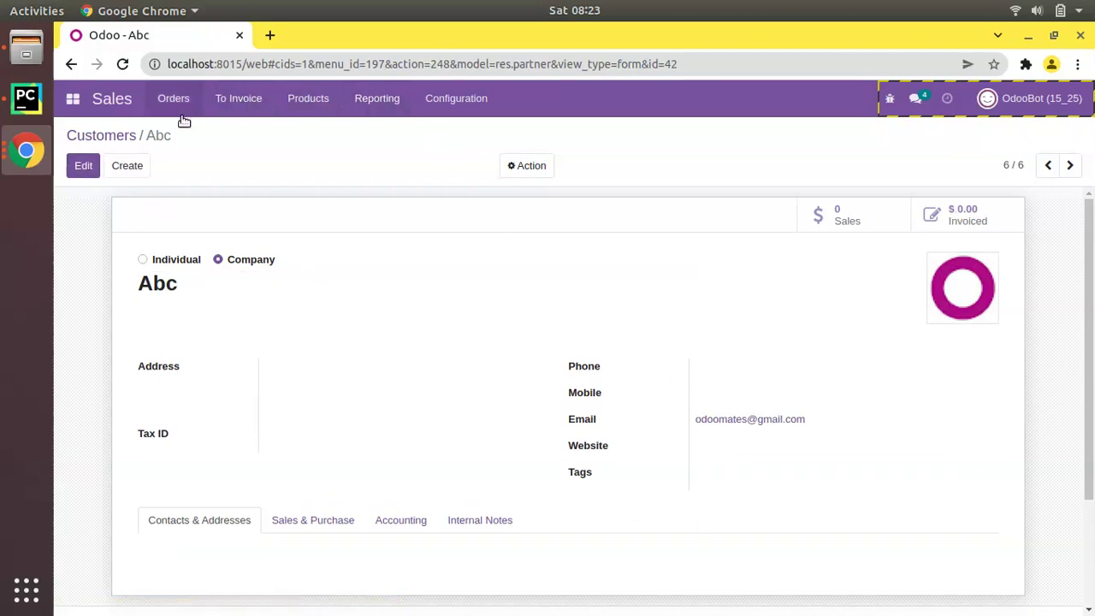
left_click(94, 135)
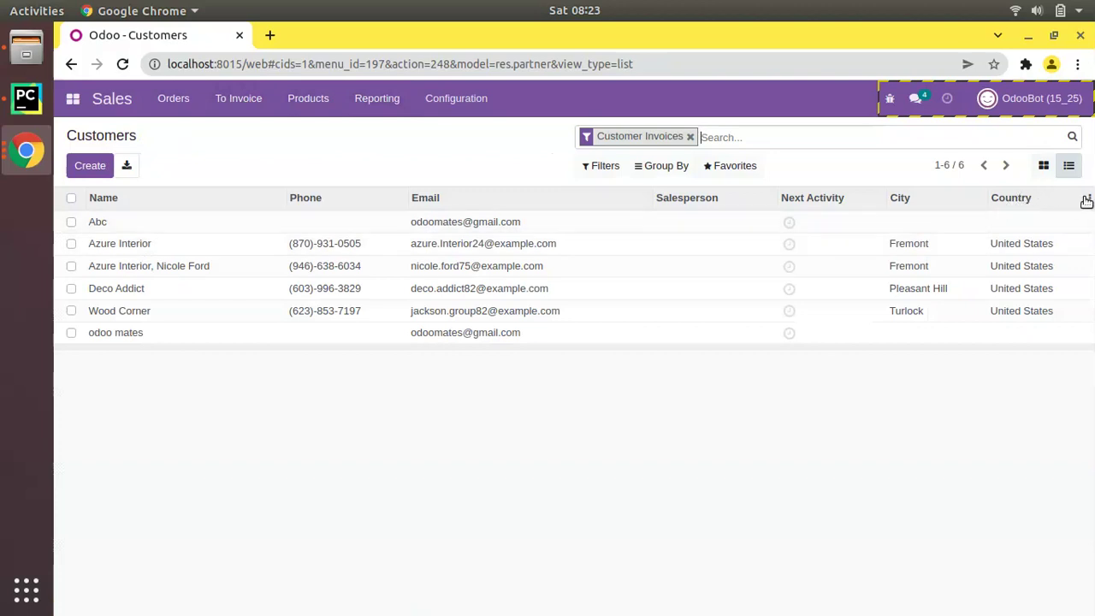
Create and save a customer named ccc with e-mail ccc
left_click(90, 166)
type("ccc")
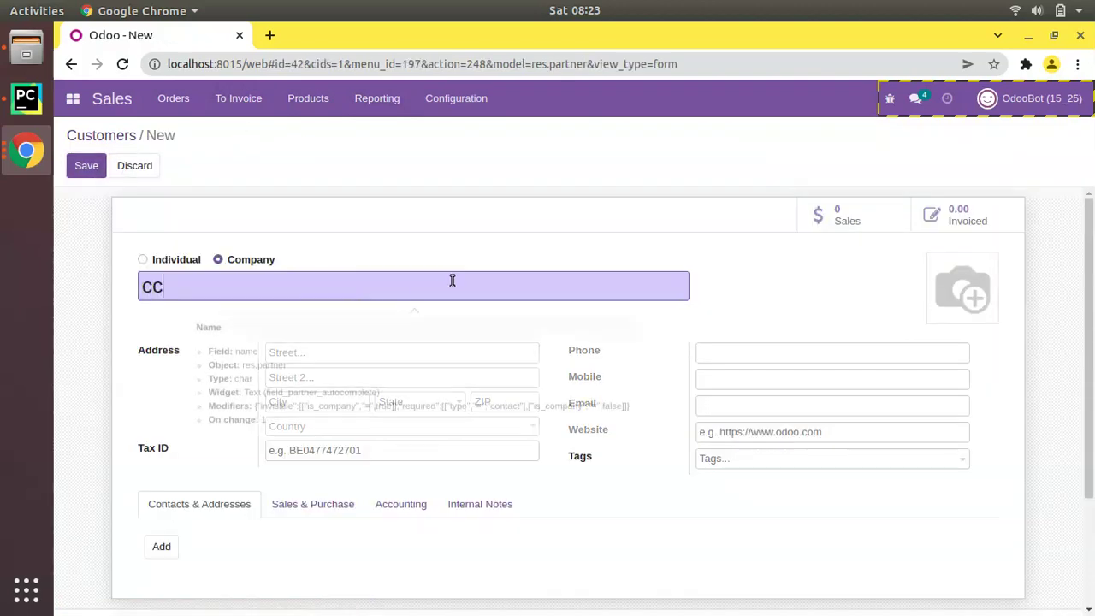
left_click(737, 407)
type("ccc")
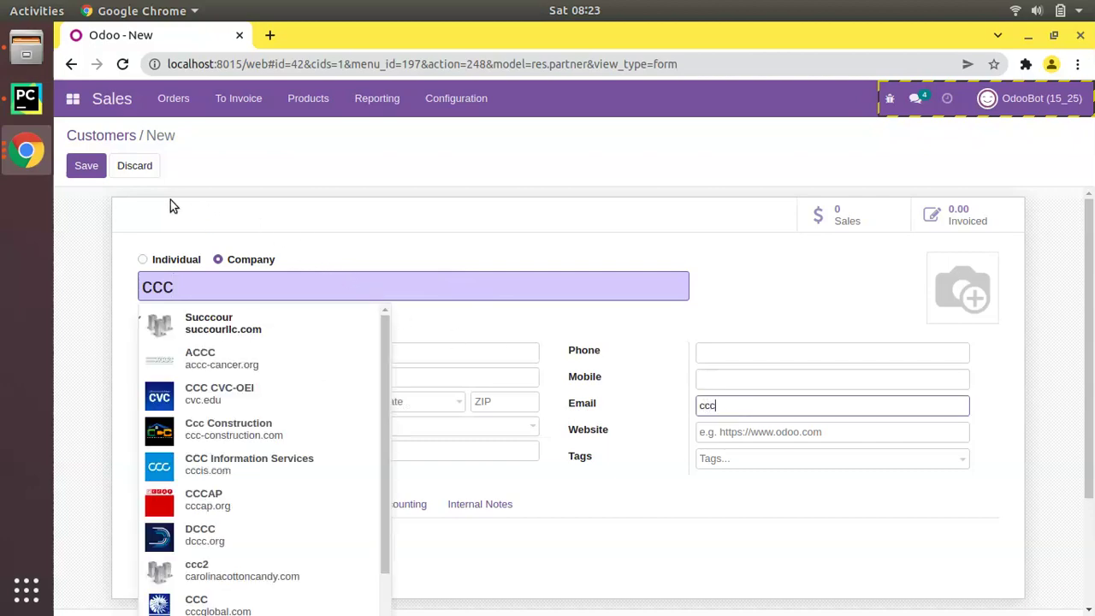
left_click(87, 168)
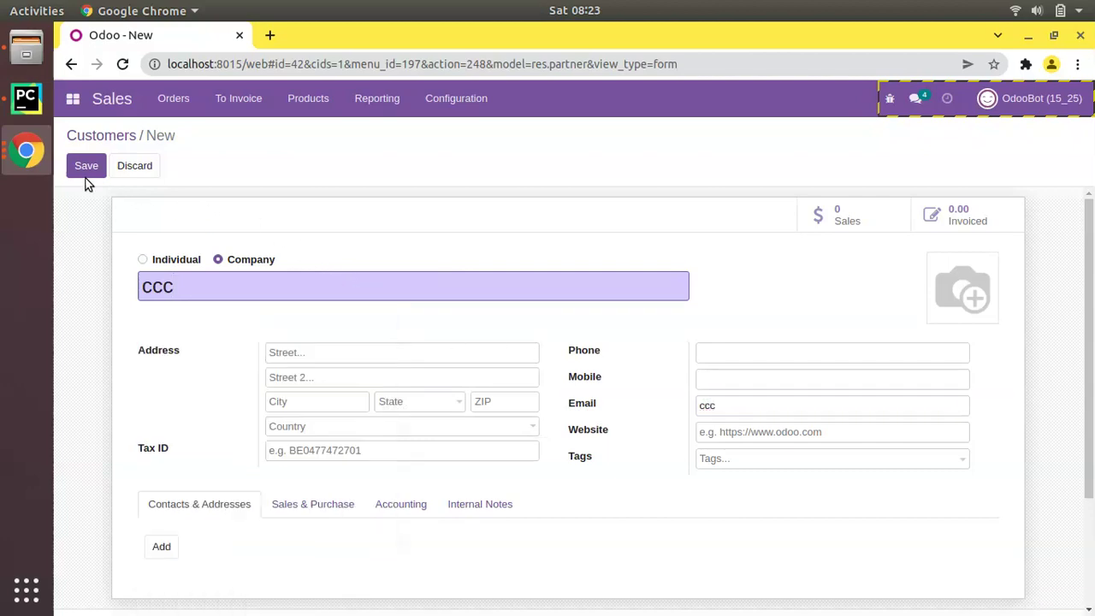
left_click(100, 175)
Create and save another customer named ccc
left_click(122, 172)
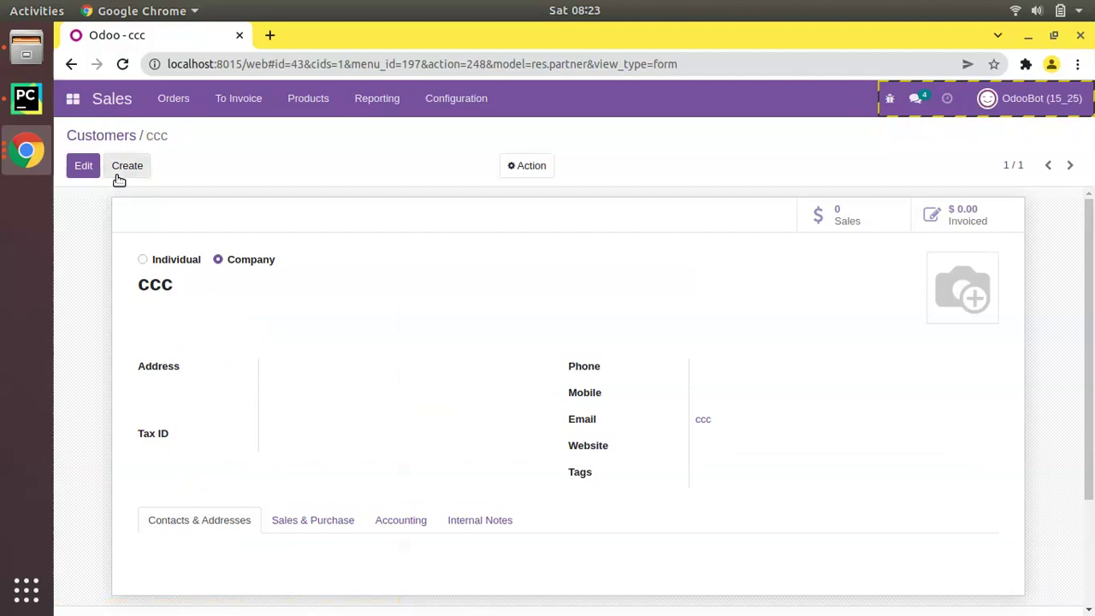
type("cccc")
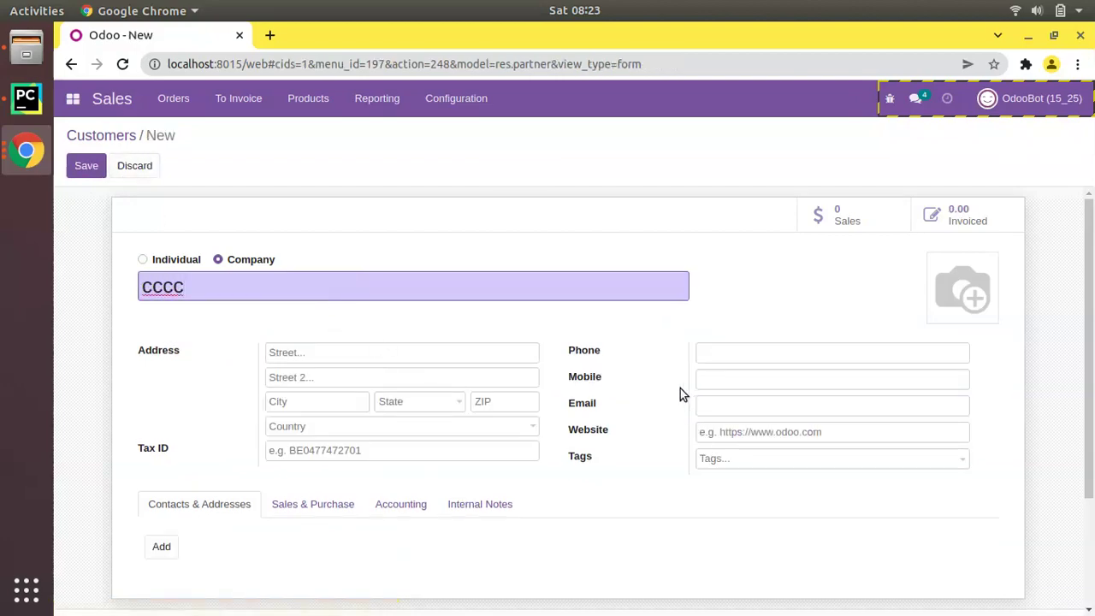
key("BackSpace")
left_click(701, 403)
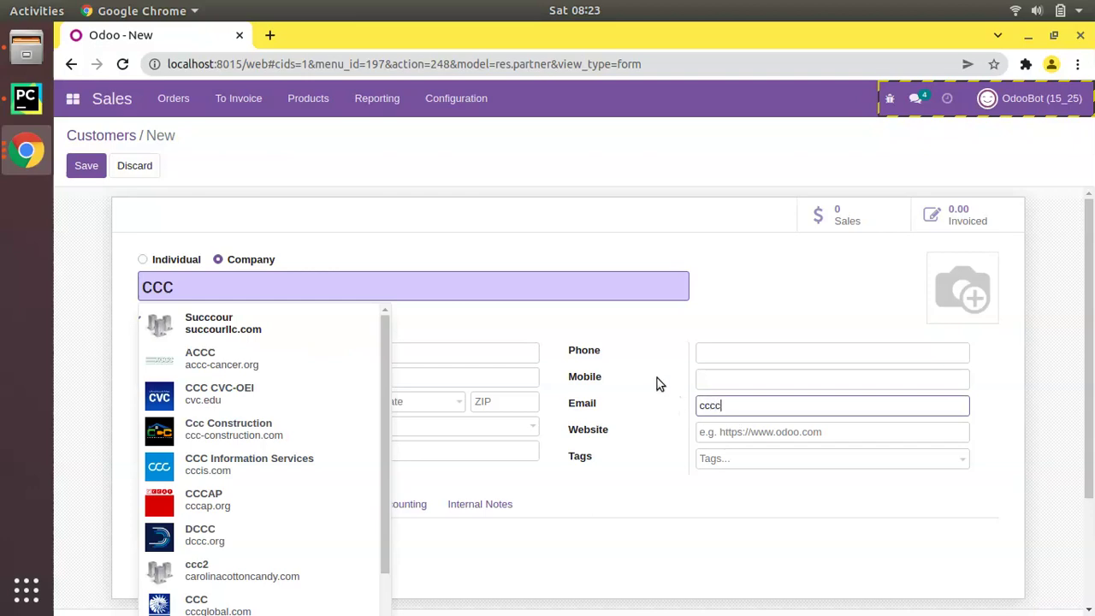
left_click(86, 165)
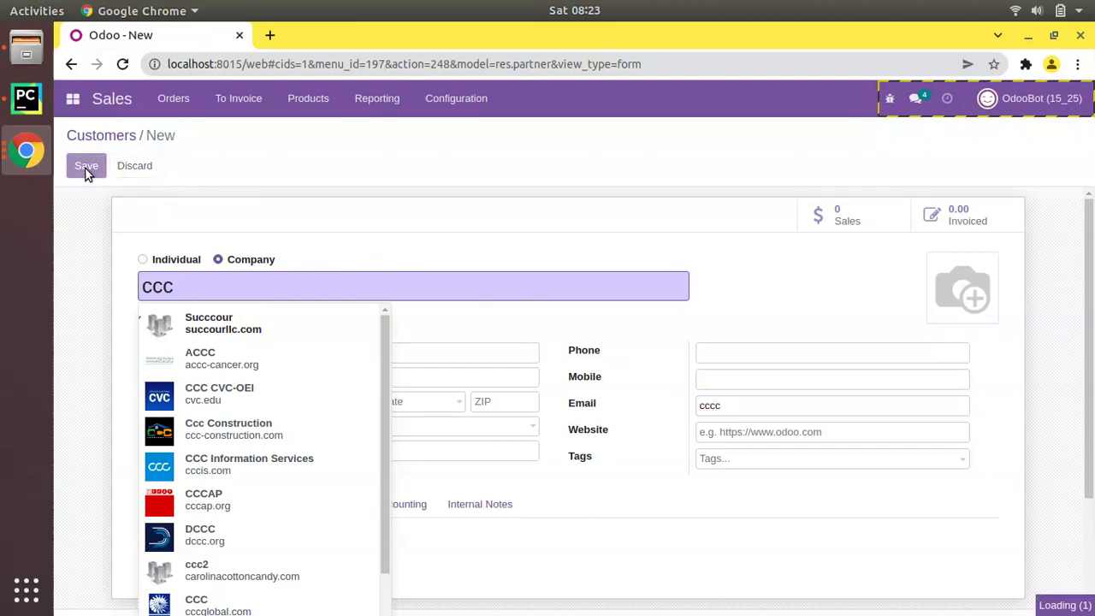
Save customer dddd with e-mail ccc, then open Orders > Customers
left_click(127, 166)
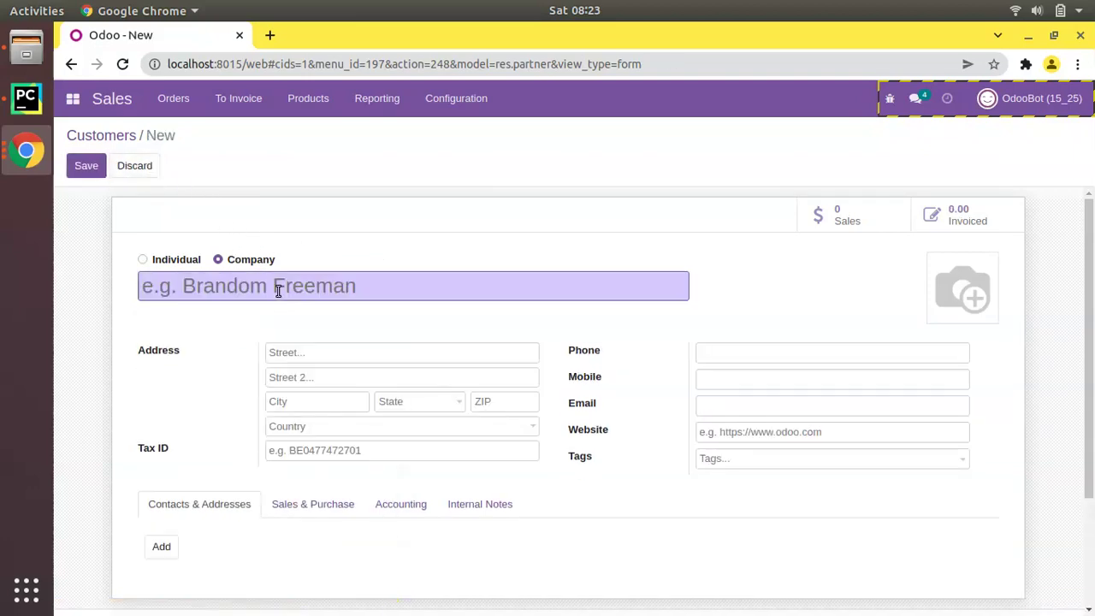
type("dddd")
left_click(712, 398)
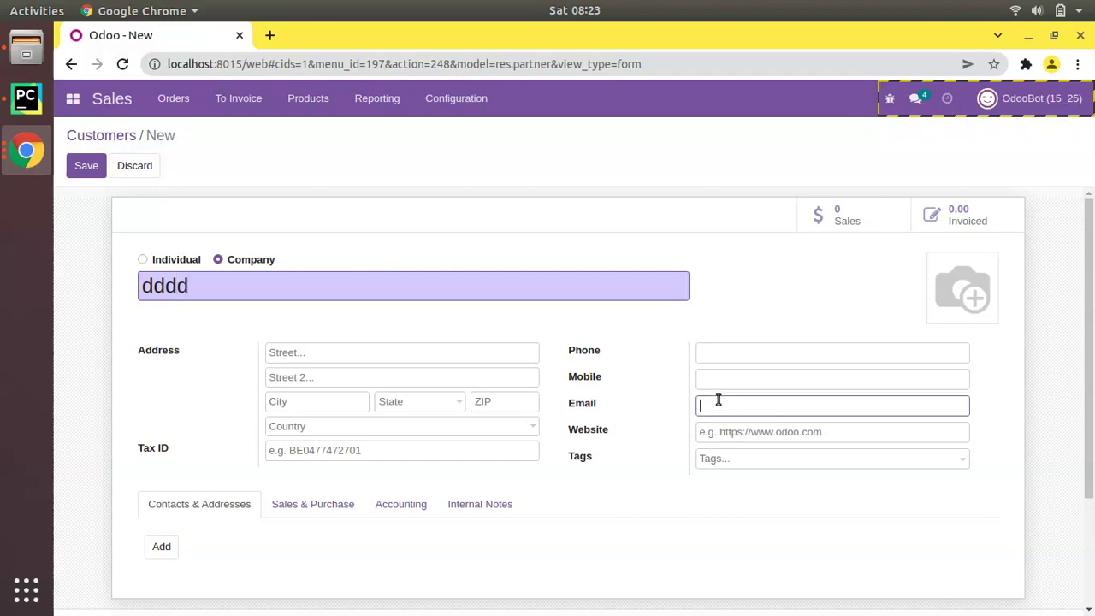
type("ccc")
left_click(100, 169)
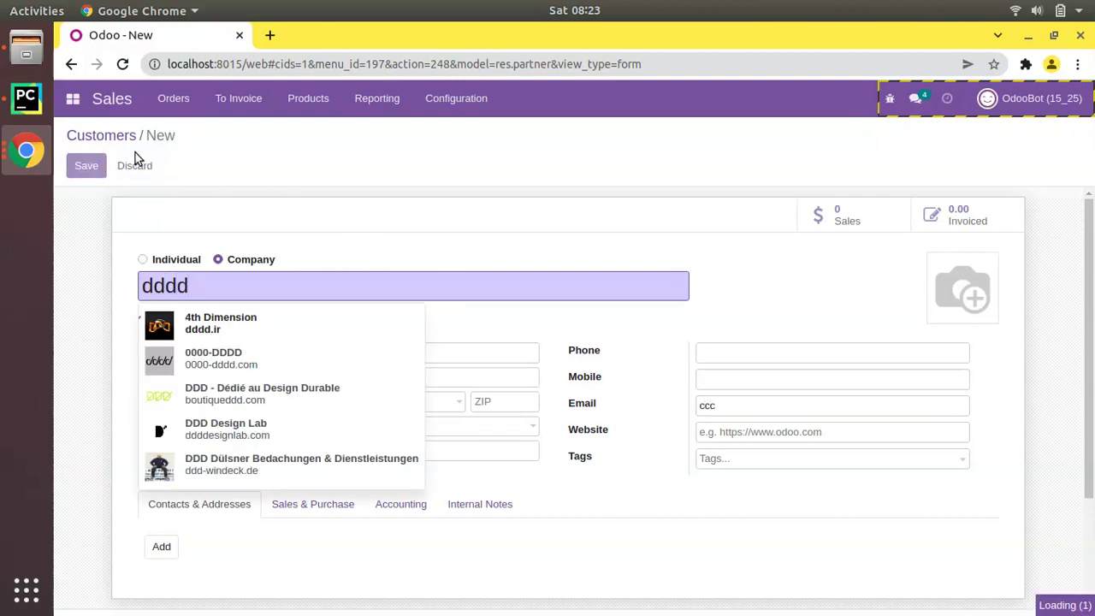
left_click(227, 108)
mouse_move(187, 105)
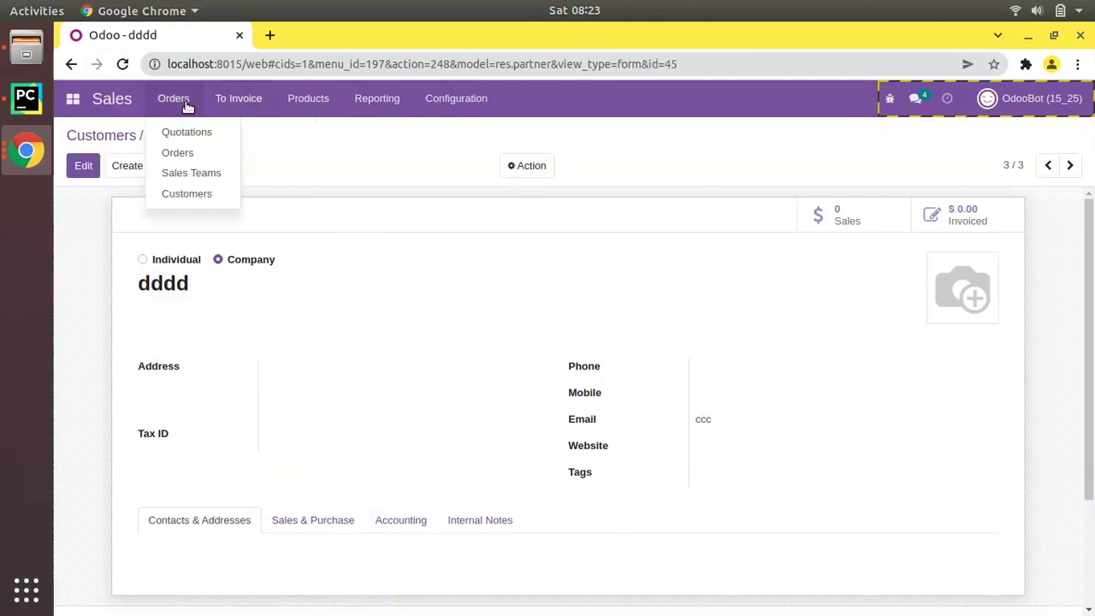
left_click(205, 193)
Show Customers as a list, start a merge on Abc and skip it
left_click(1069, 167)
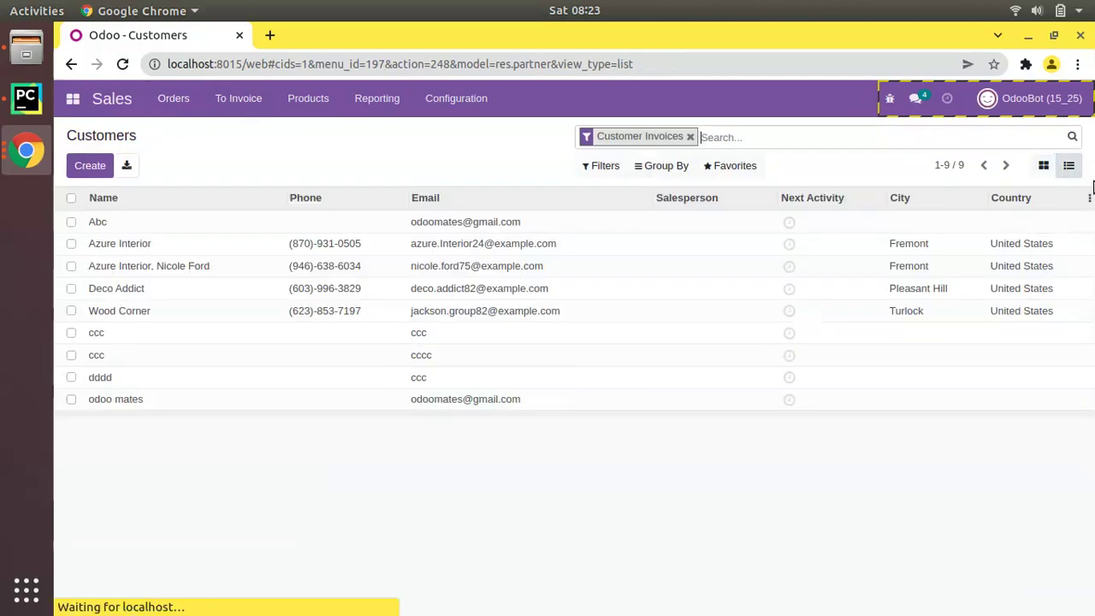
left_click(71, 224)
left_click(527, 166)
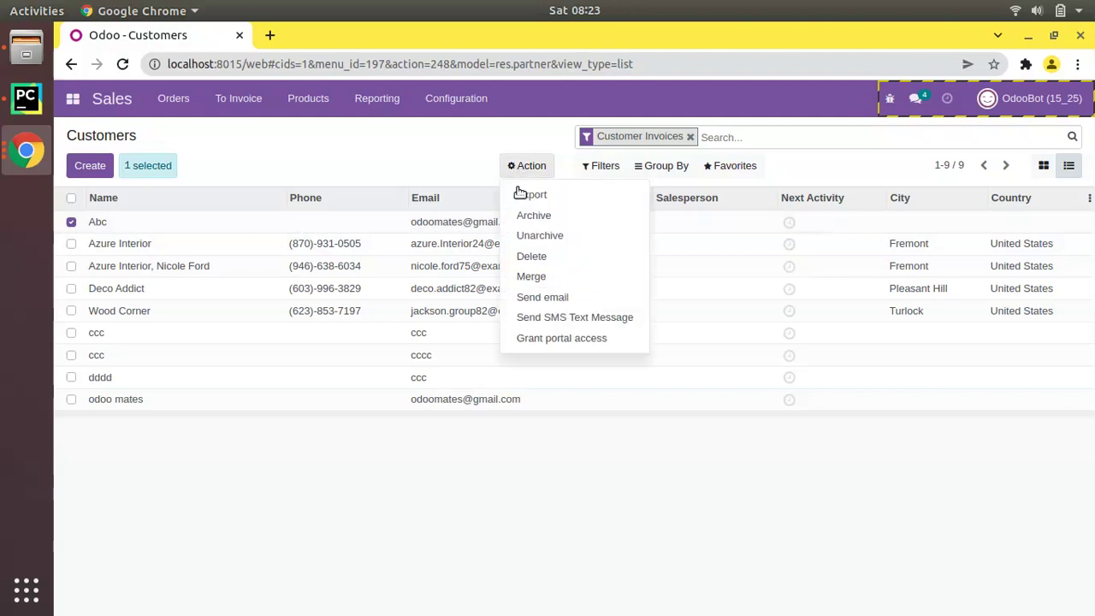
left_click(523, 277)
left_click(353, 449)
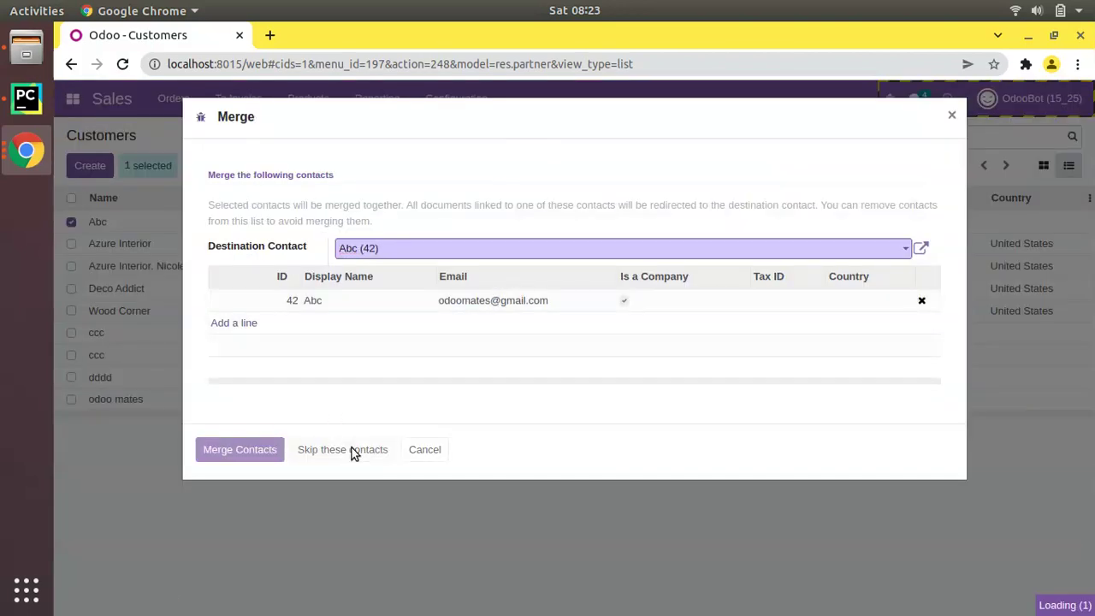
Deduplicate by email, merging Abc into odoo mates and dddd into ccc (43)
left_click(269, 213)
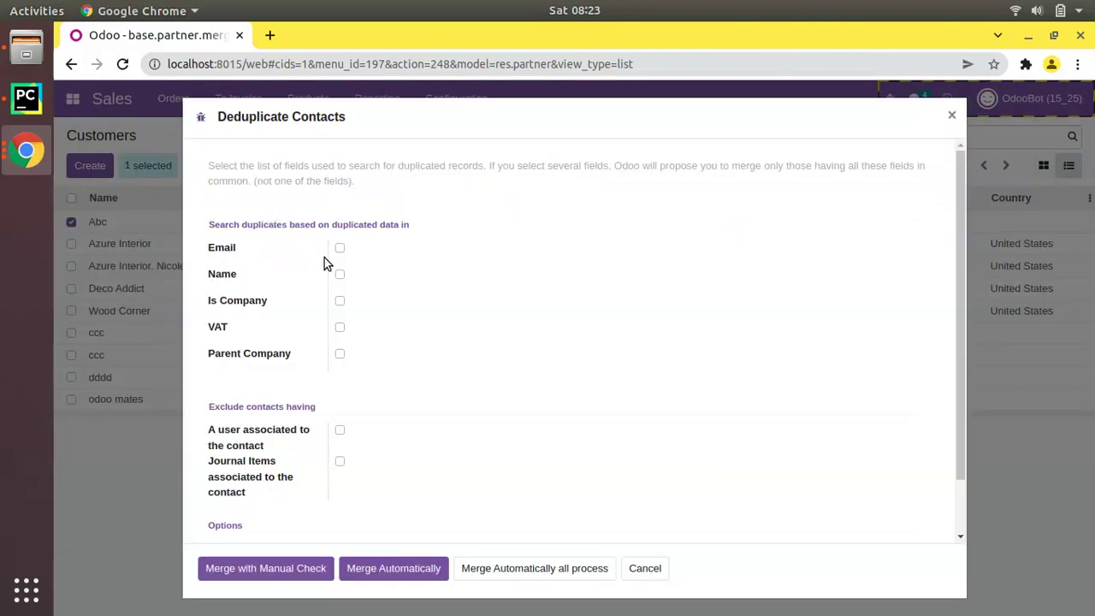
scroll(299, 428, "down", 2)
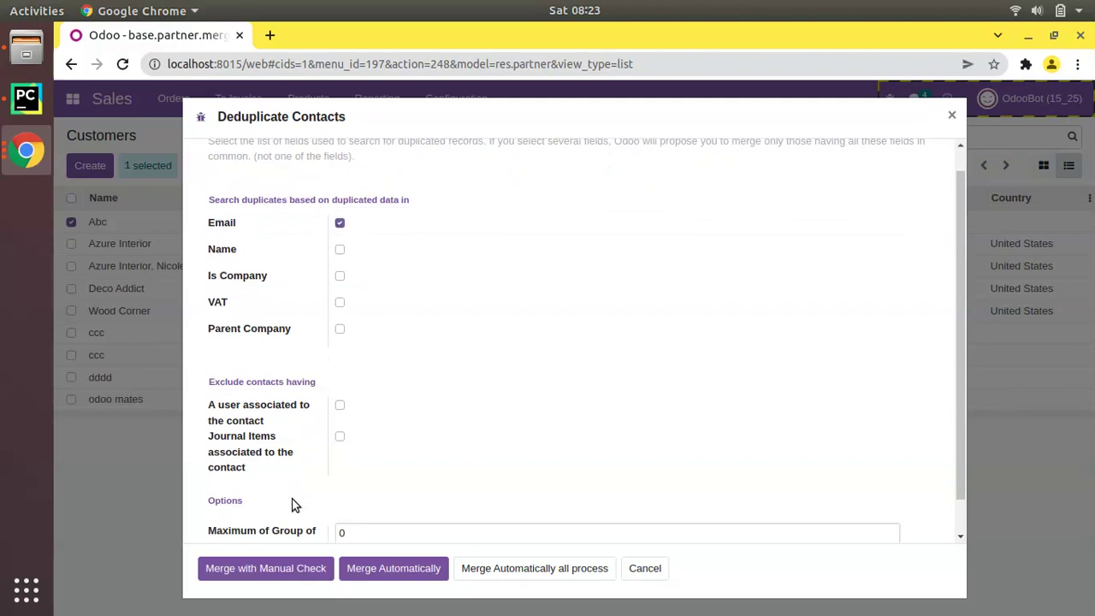
left_click(267, 569)
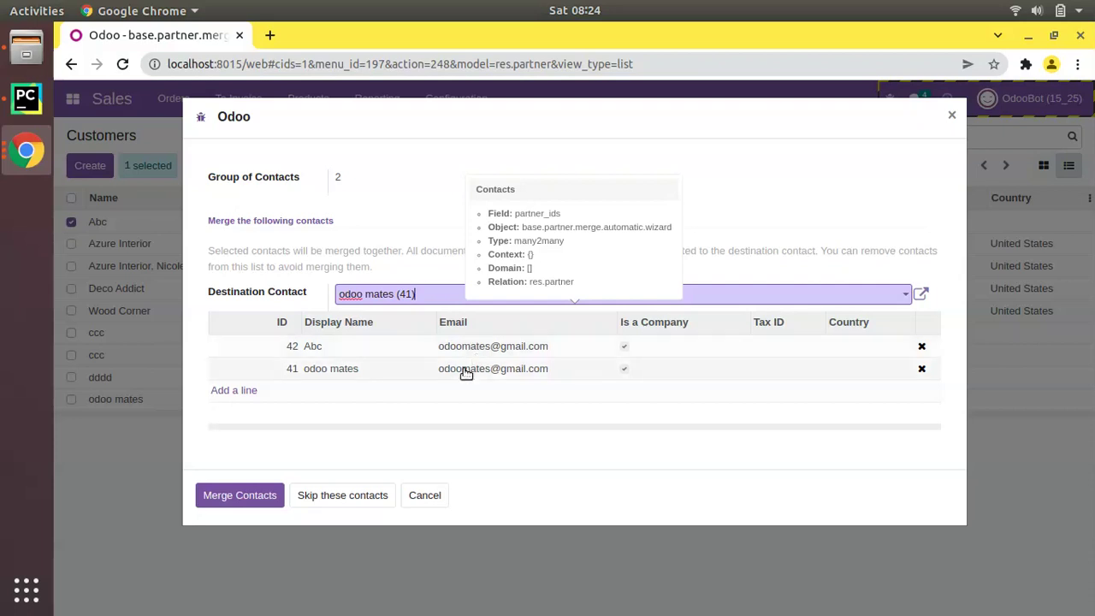
left_click(237, 503)
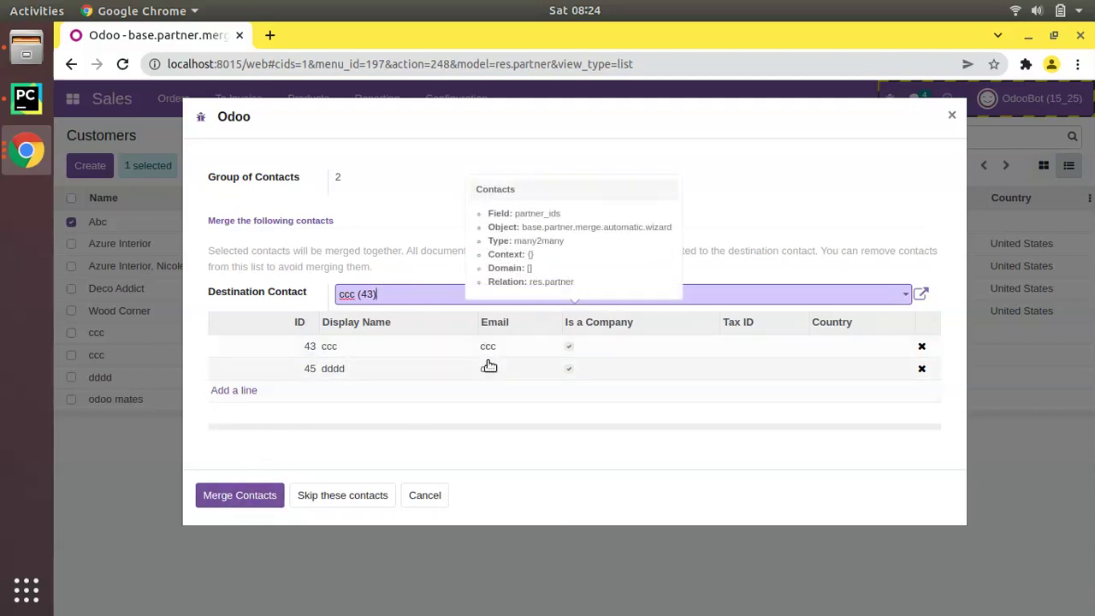
left_click(233, 500)
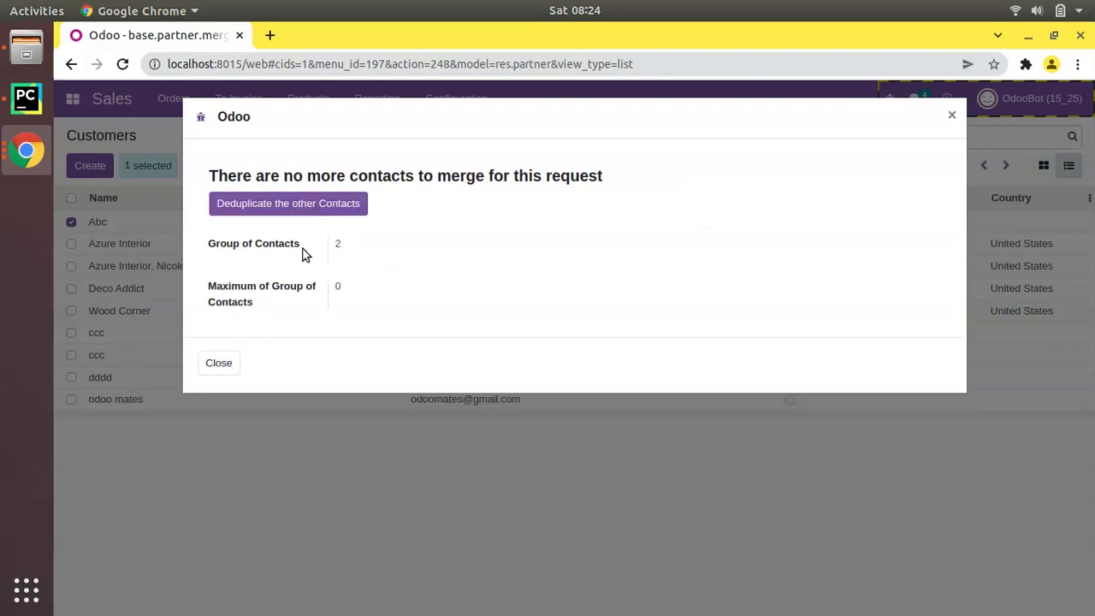
left_click(307, 206)
Search duplicates by Name with manual check, skipping the ccc pair and searching again
left_click(340, 275)
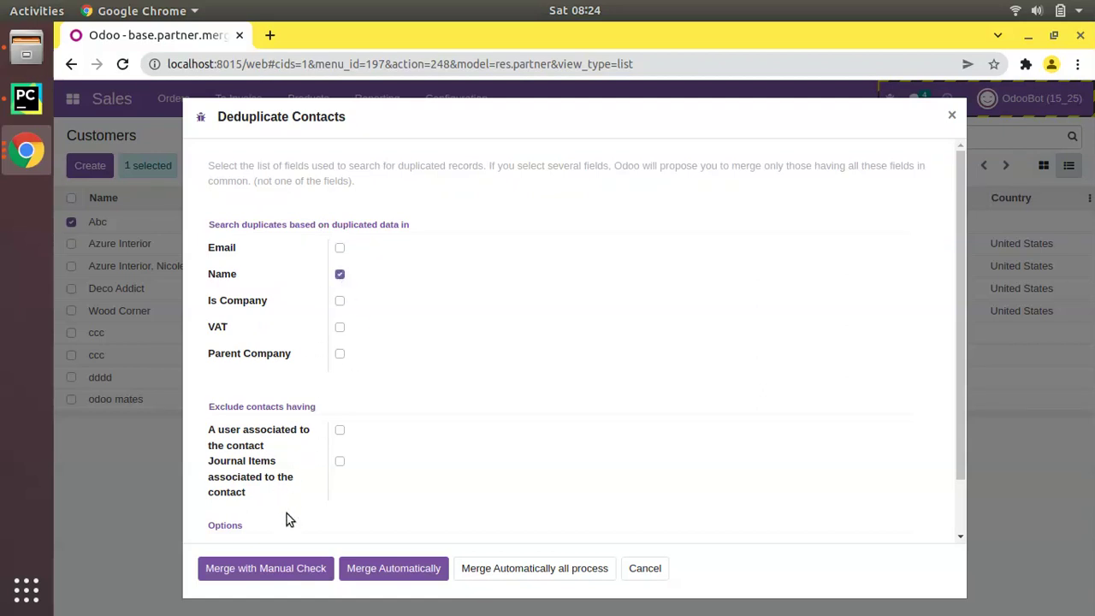
left_click(273, 569)
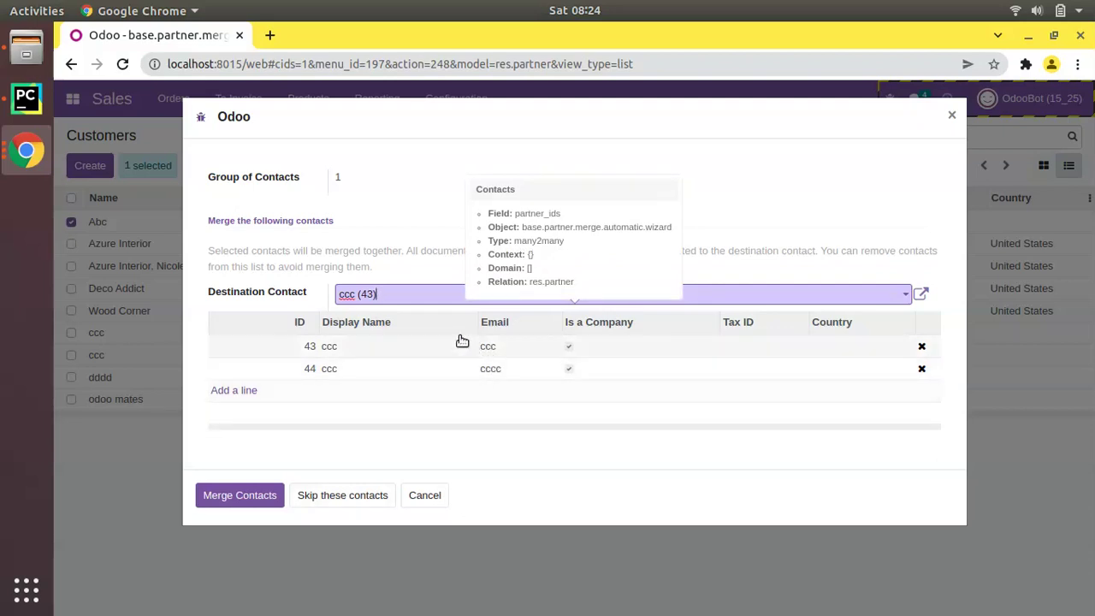
left_click(330, 500)
left_click(279, 208)
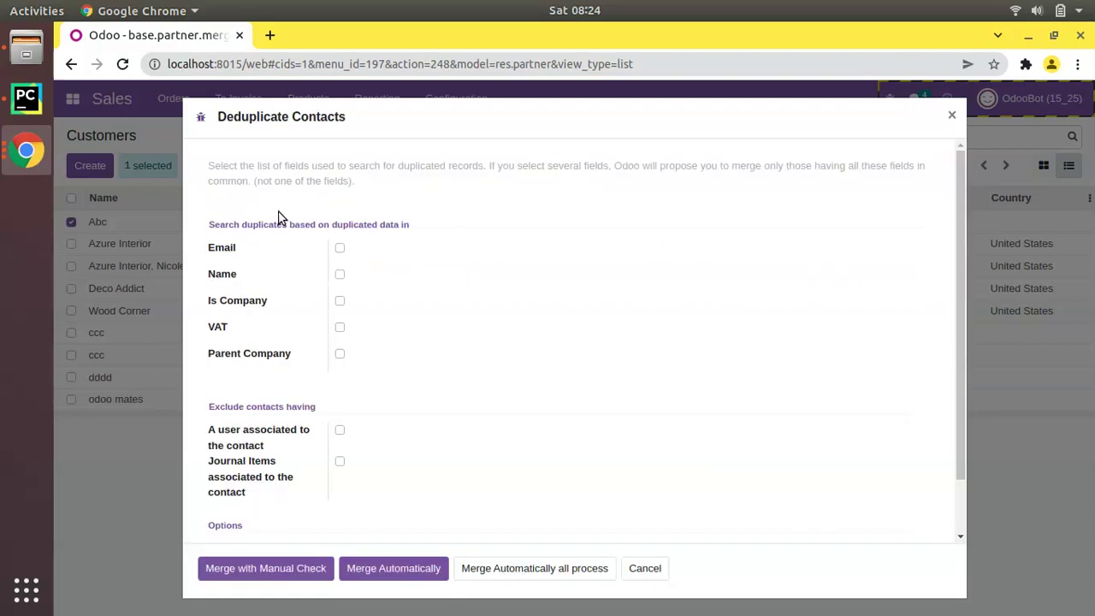
left_click(339, 276)
left_click(272, 571)
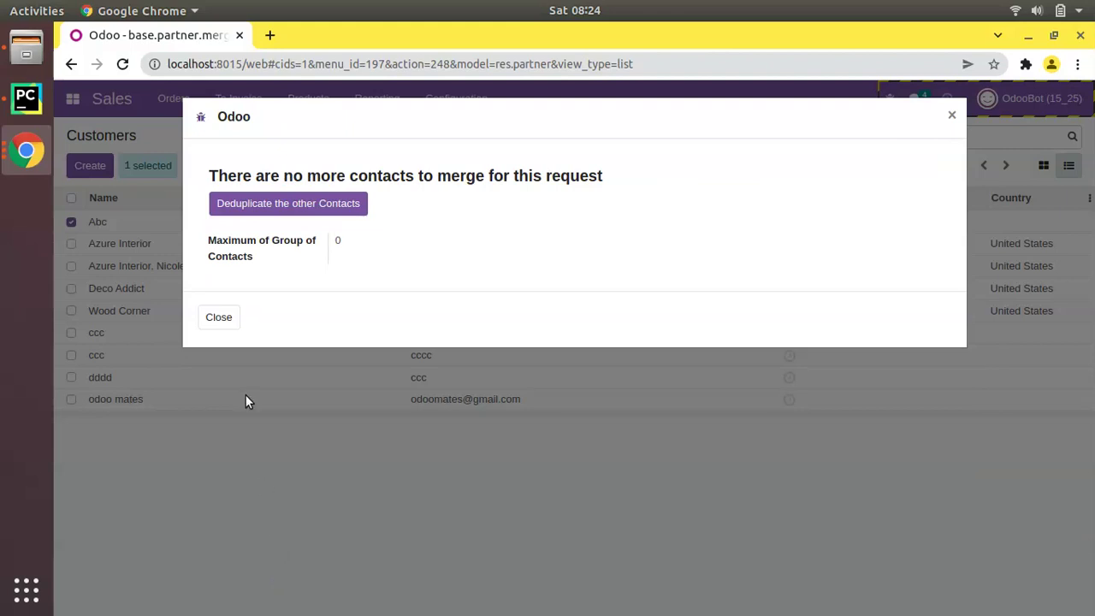
Rerun the Name duplicate search and merge ccc (44) into ccc (43)
left_click(280, 206)
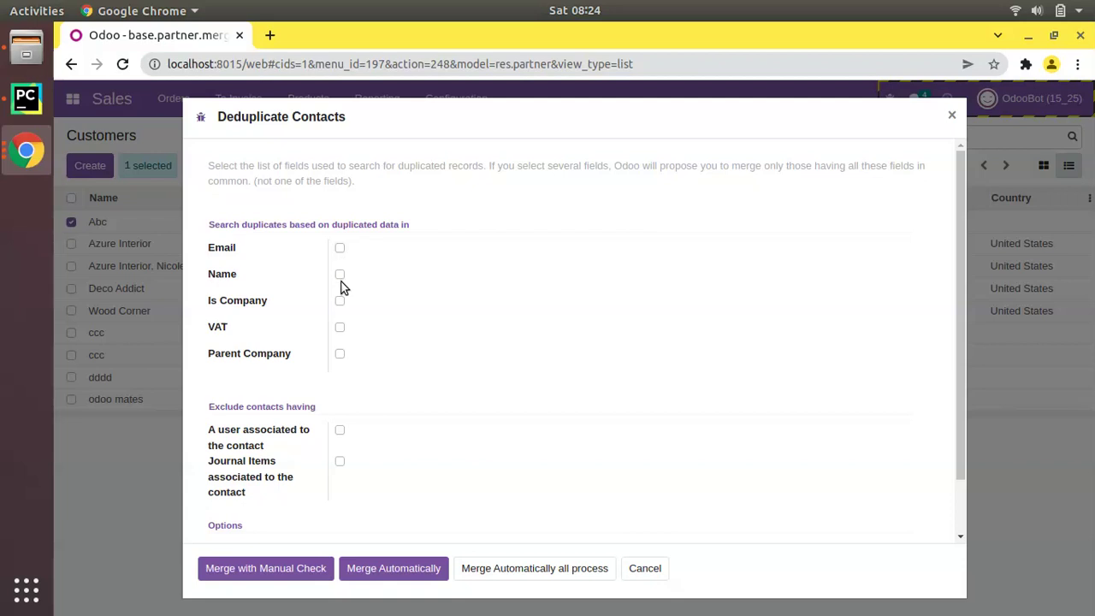
left_click(339, 276)
left_click(281, 581)
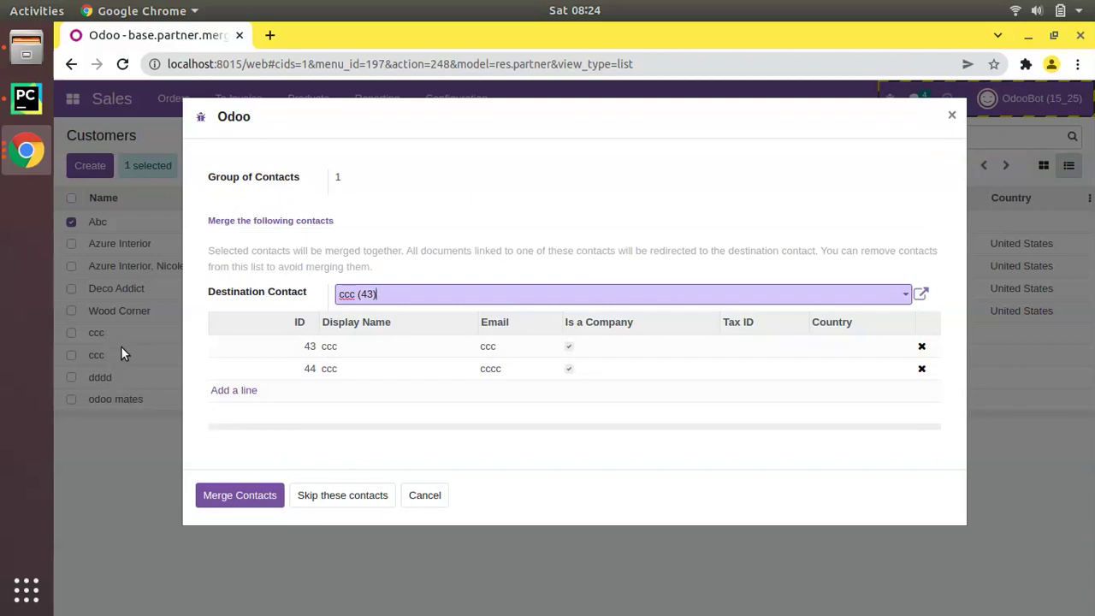
left_click(240, 496)
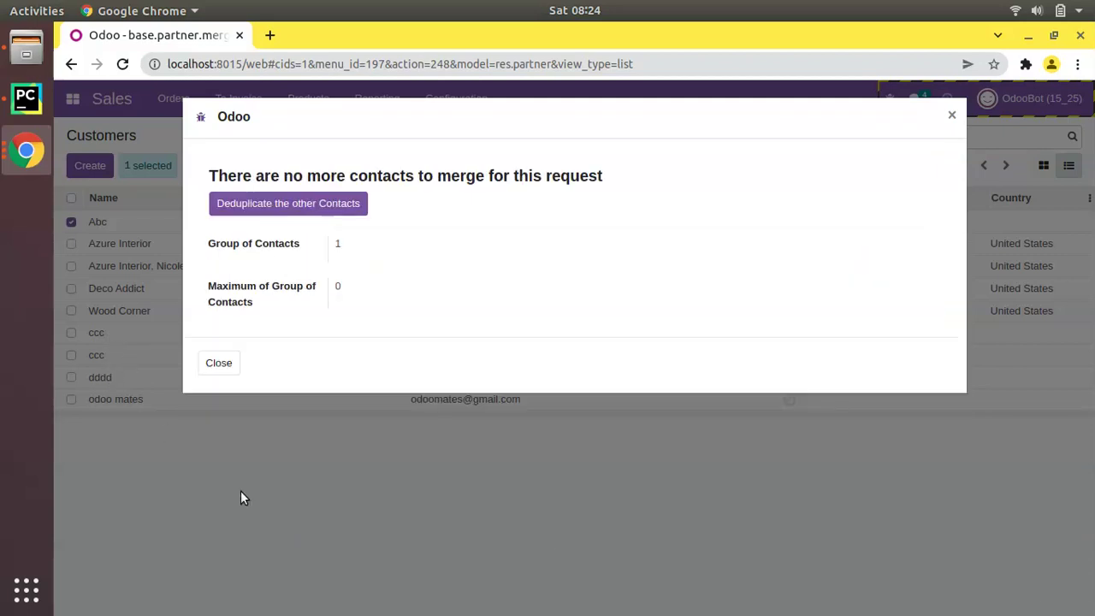
left_click(223, 363)
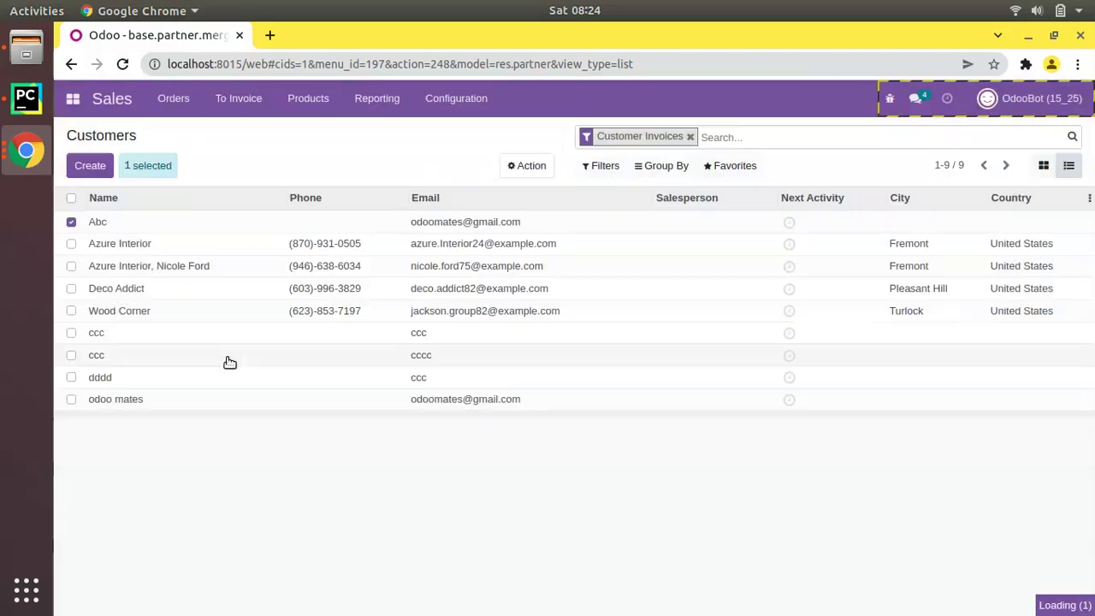
Remove the Customer Invoices filter and search customers by Name for 'odoo'
left_click(690, 137)
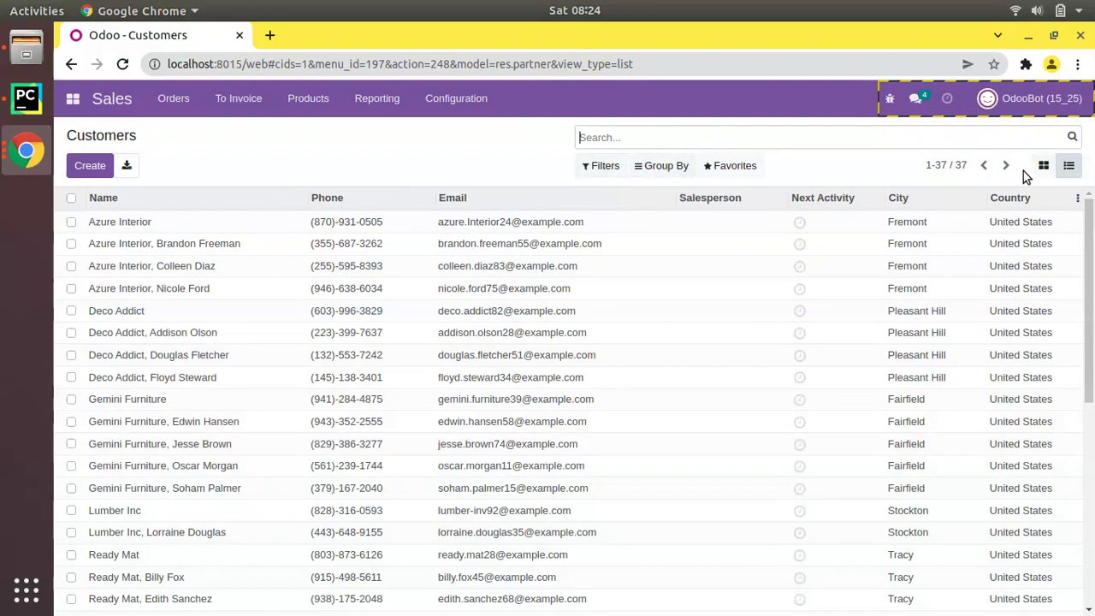
type("odo")
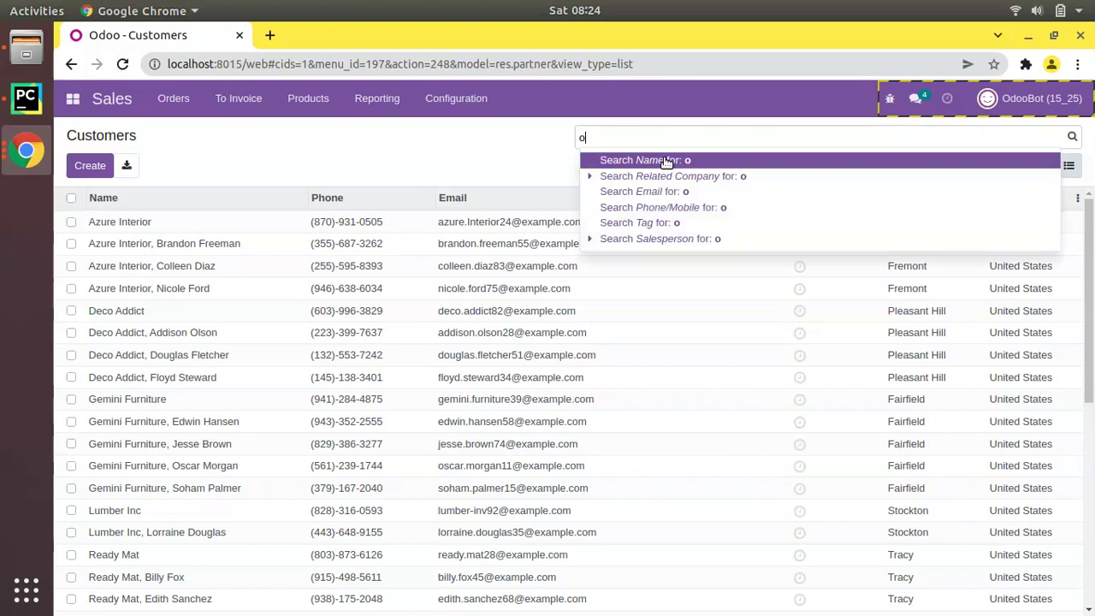
key("BackSpace")
key("BackSpace")
type("doo")
key("Return")
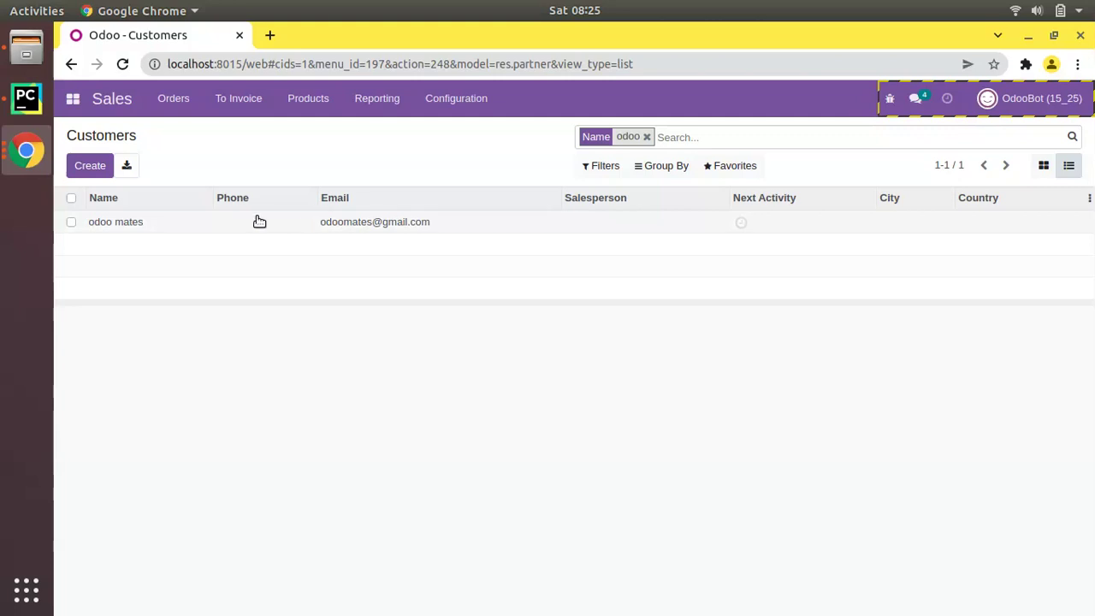
Copy odoo mates' e-mail and save a new customer 'odoo' with that e-mail
left_click(359, 228)
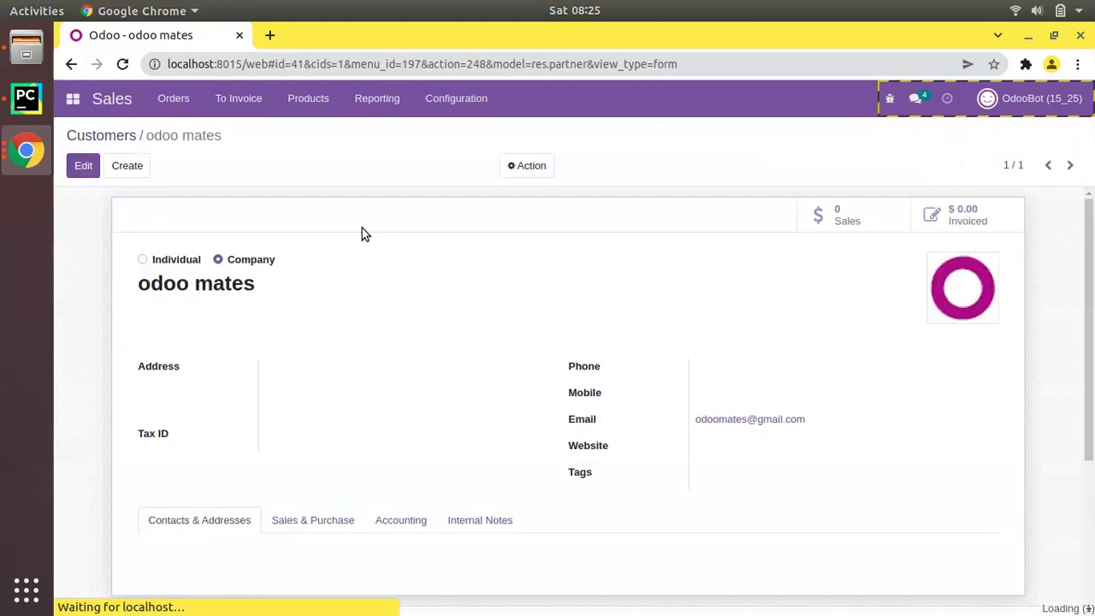
left_click_drag(818, 424, 694, 418)
key("ctrl+c")
left_click(129, 166)
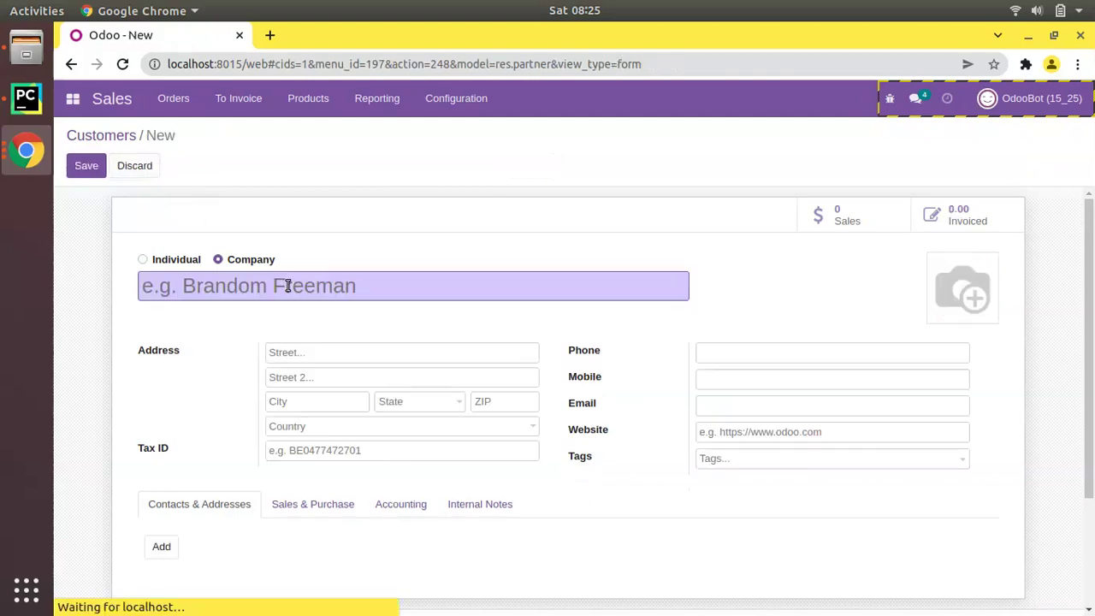
type("odoo")
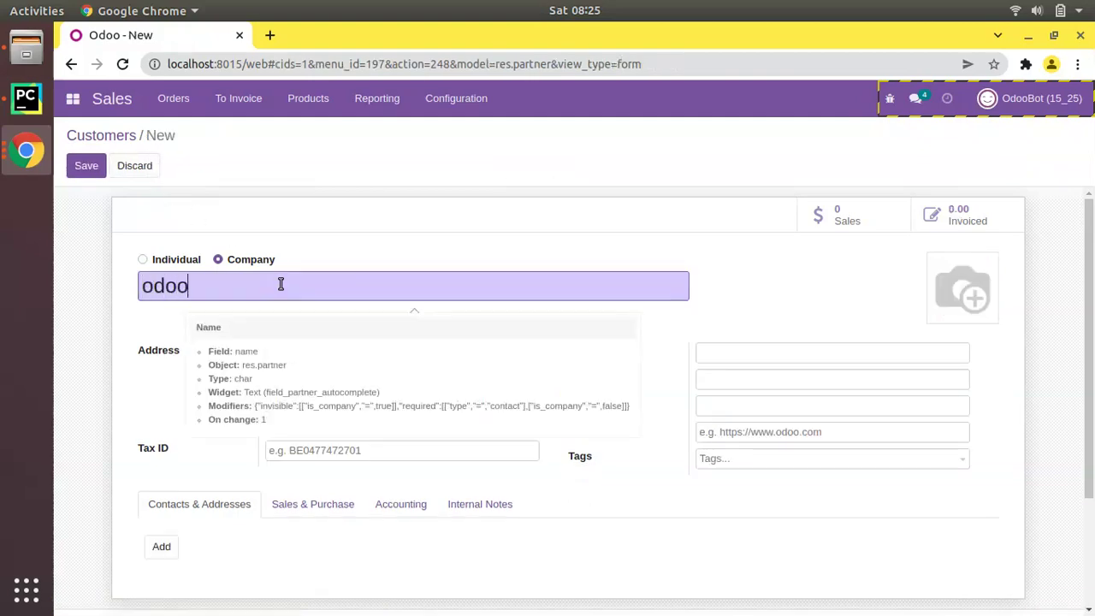
left_click(761, 406)
key("ctrl+v")
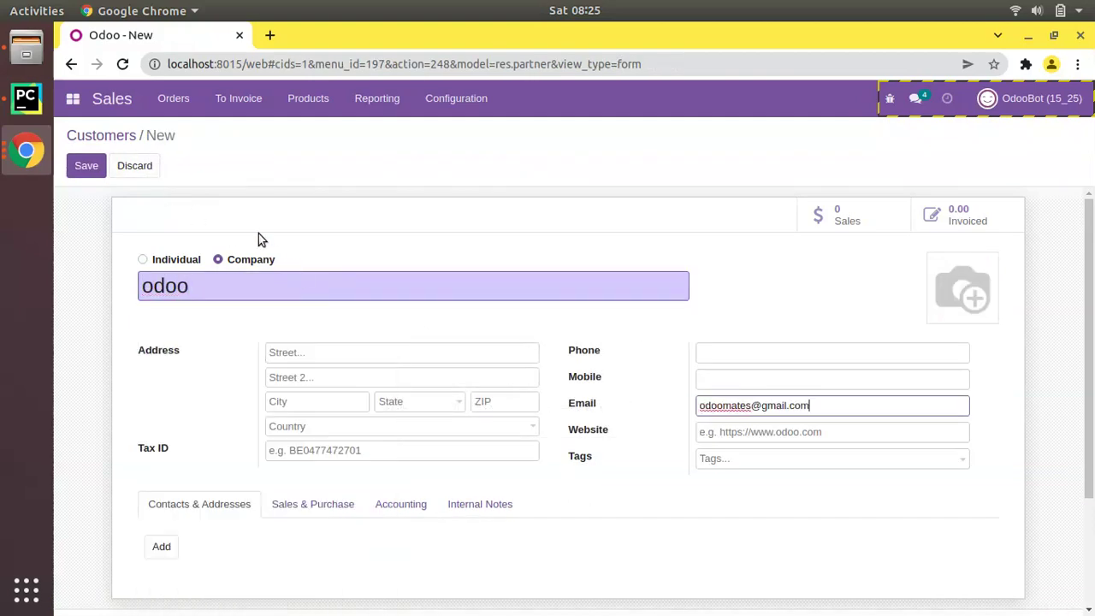
left_click(94, 167)
left_click(232, 97)
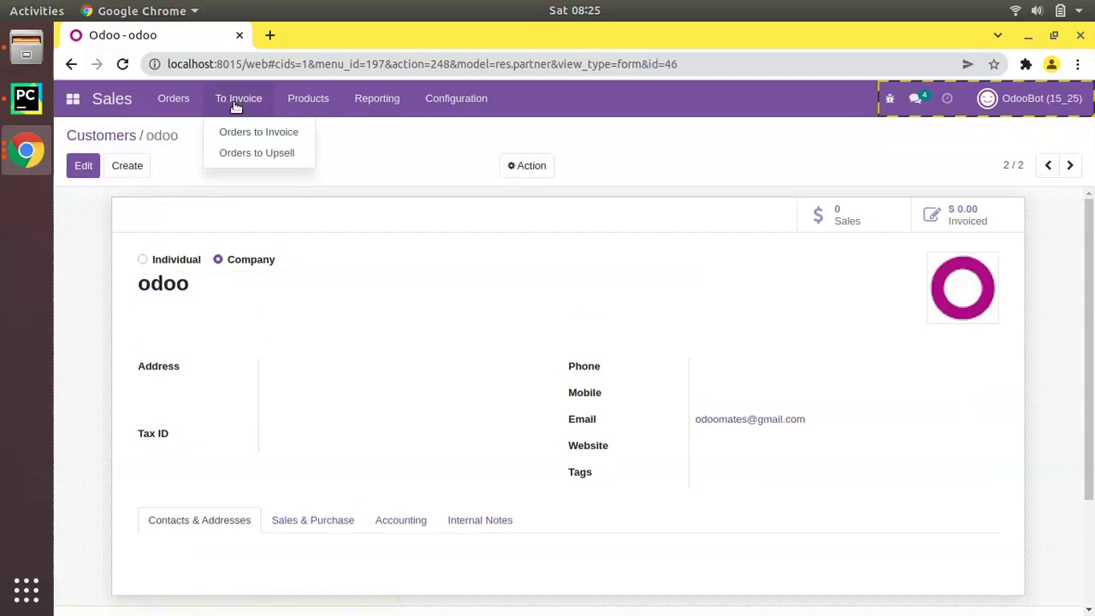
left_click(172, 97)
Create a quotation for odoo with a Storage Box line, save it and confirm it
left_click(188, 131)
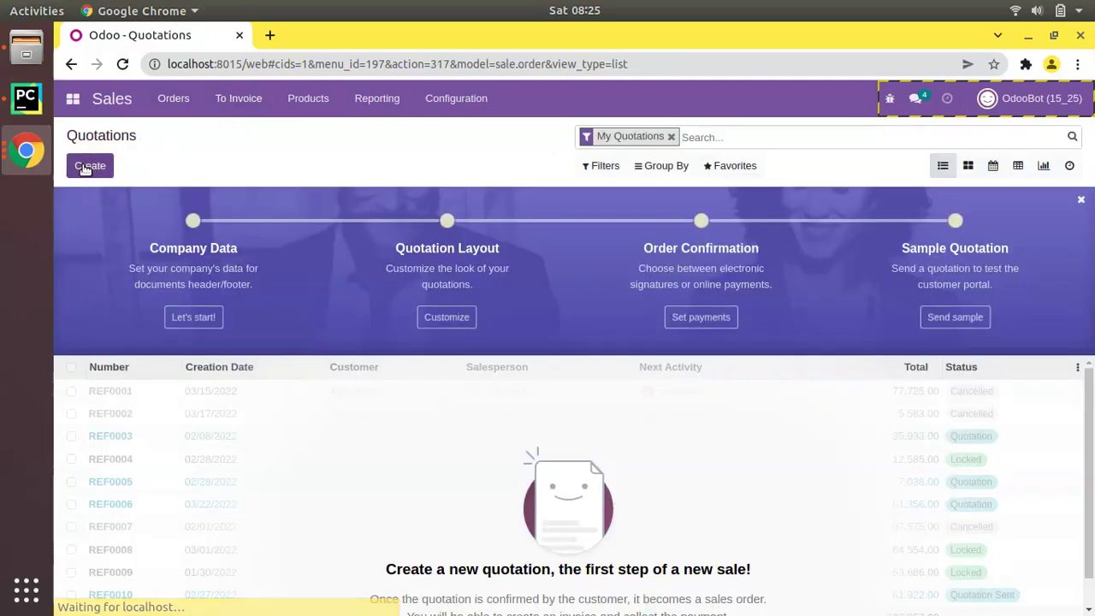
left_click(89, 166)
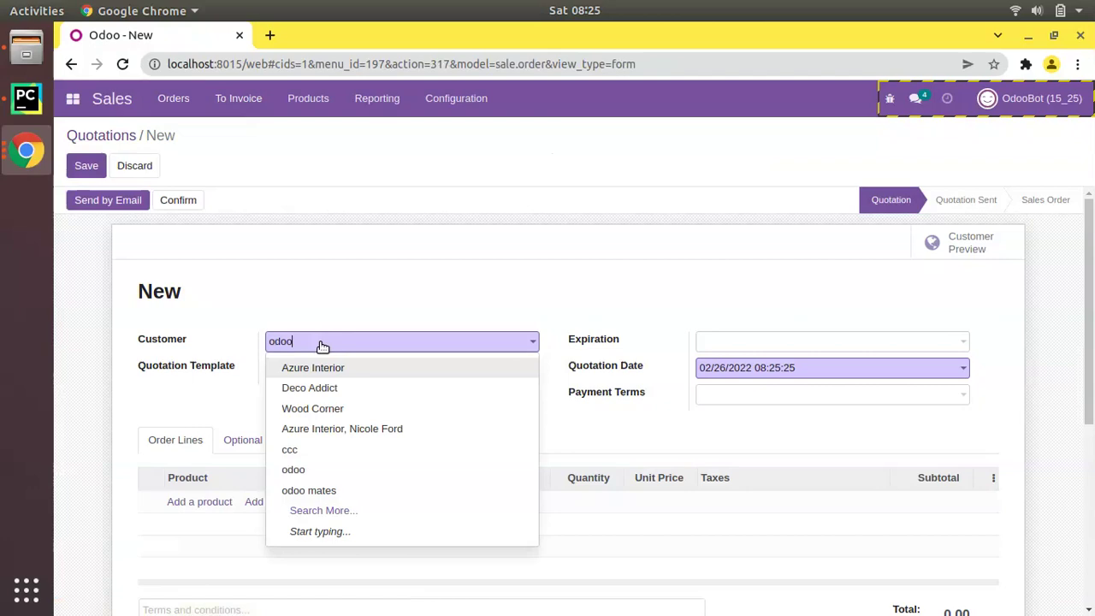
type("odoo")
left_click(331, 366)
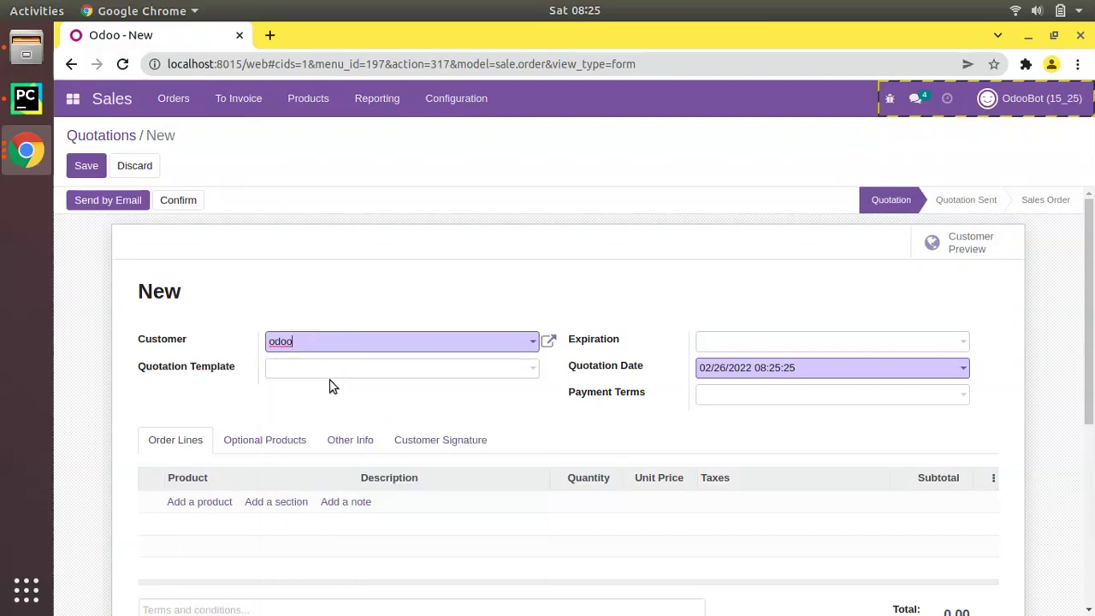
left_click(227, 503)
left_click(246, 400)
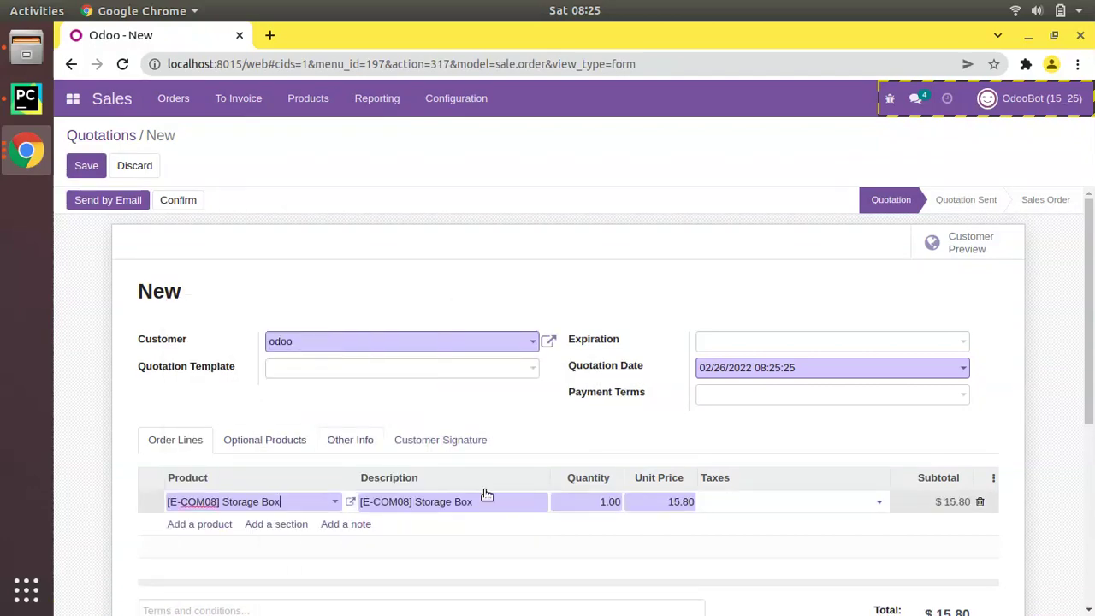
scroll(486, 495, "down", 2)
left_click(86, 165)
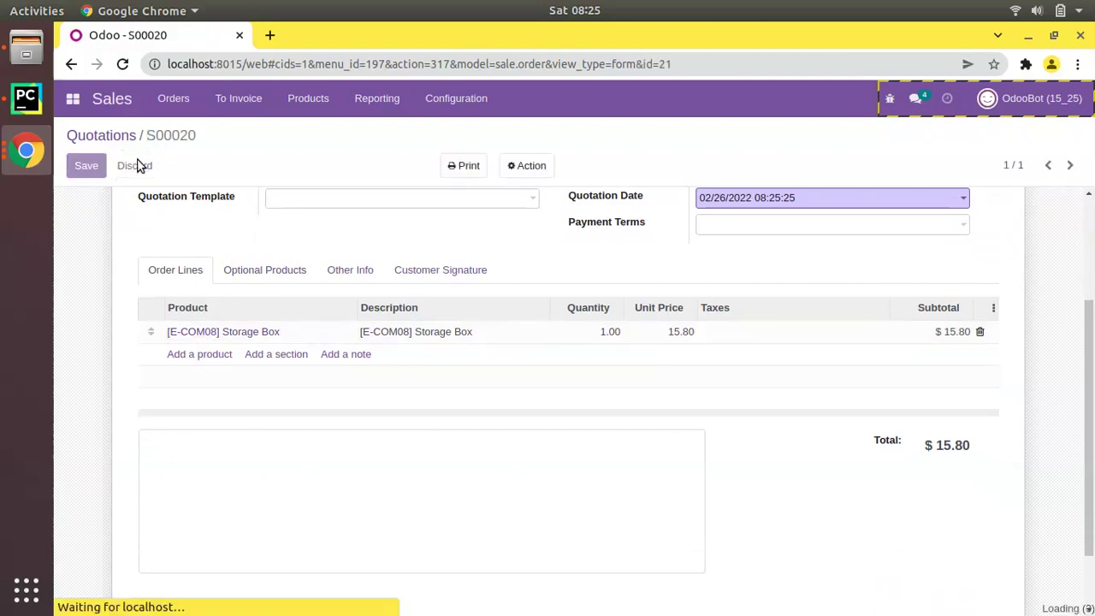
left_click(172, 200)
Create and save a quotation for odoo mates with Large Cabinet and Storage Box
left_click(130, 168)
type("odoo")
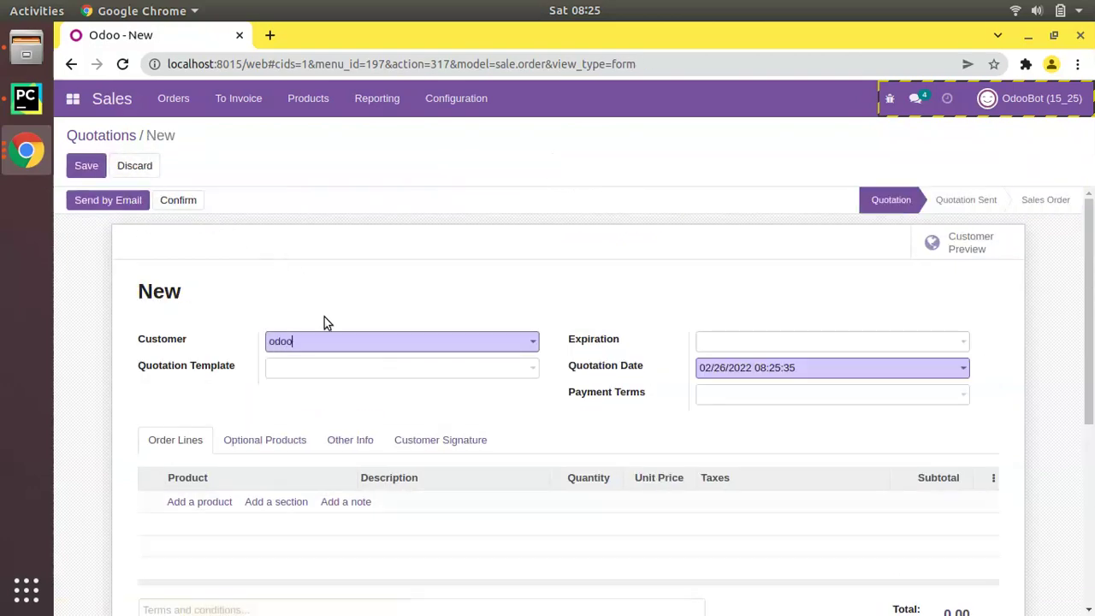
type(" m")
left_click(348, 367)
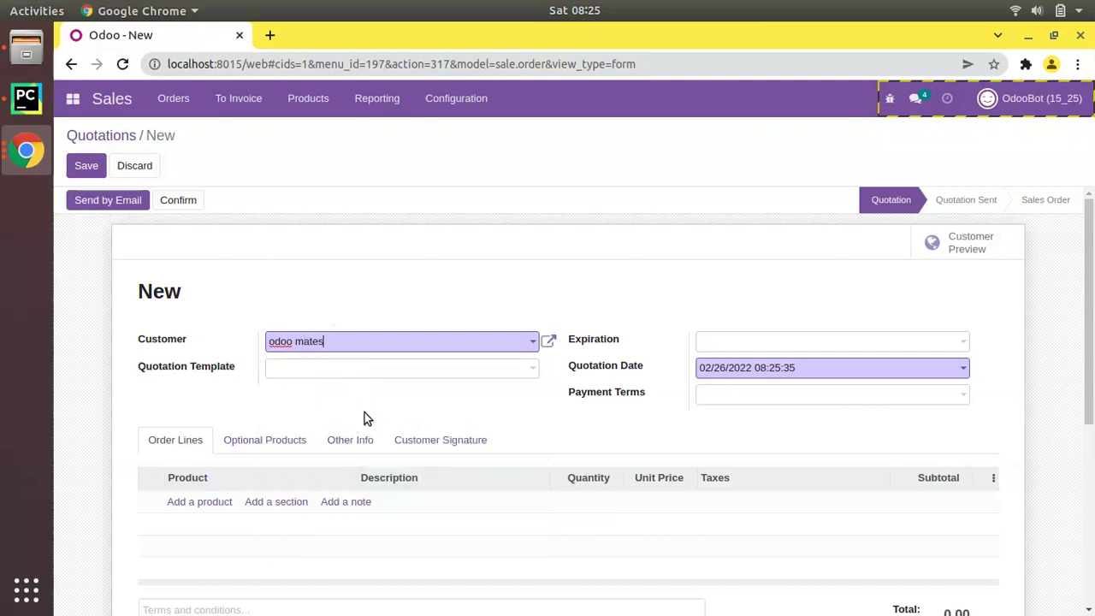
left_click(205, 501)
left_click(208, 502)
left_click(244, 374)
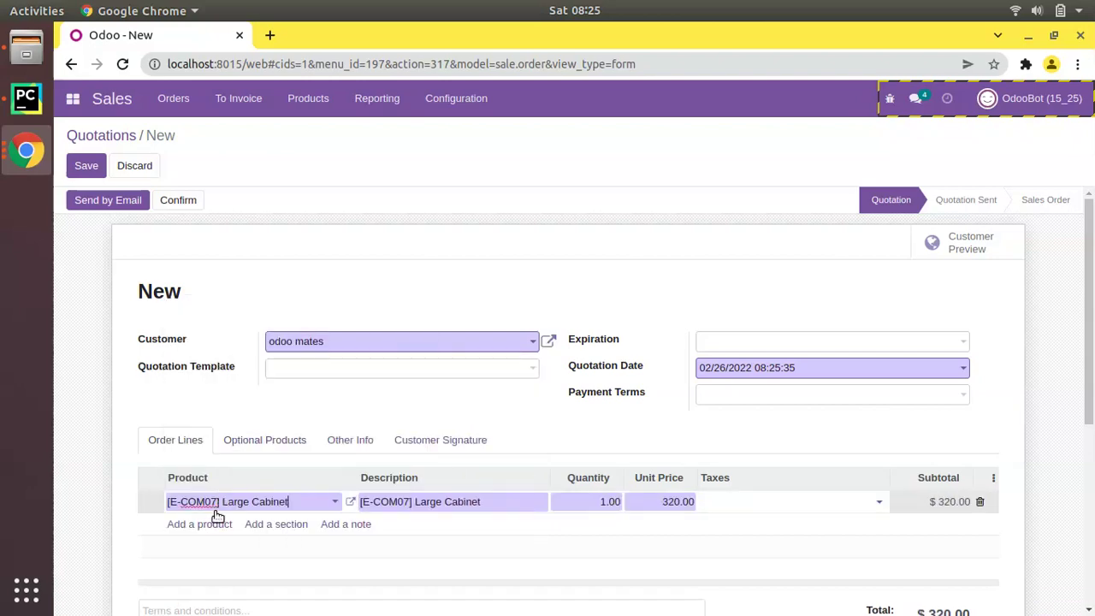
left_click(215, 523)
left_click(235, 418)
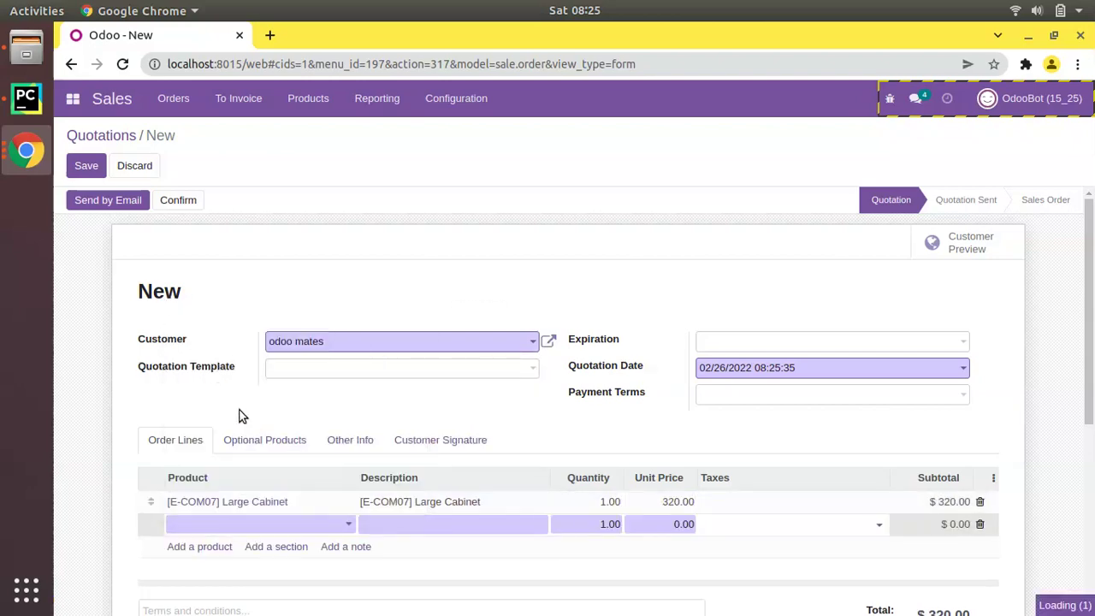
left_click(89, 167)
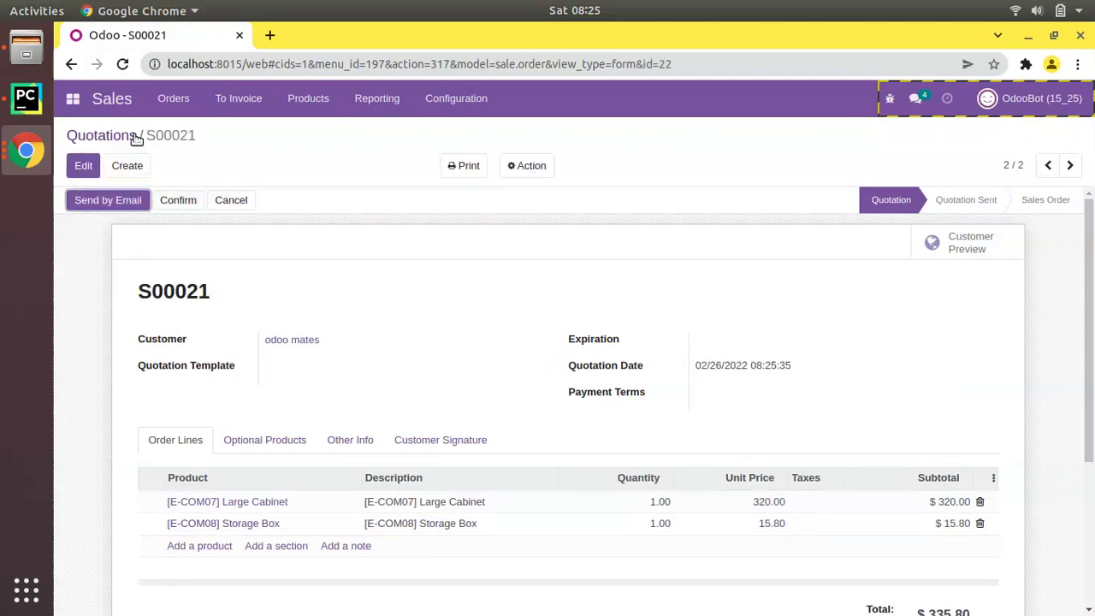
left_click(134, 137)
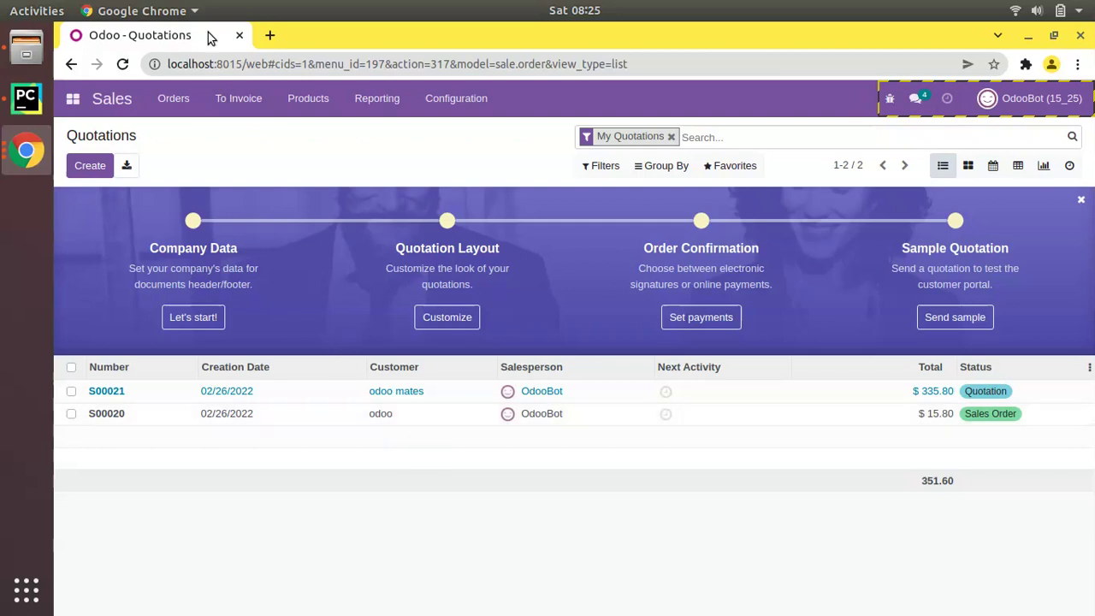
right_click(165, 41)
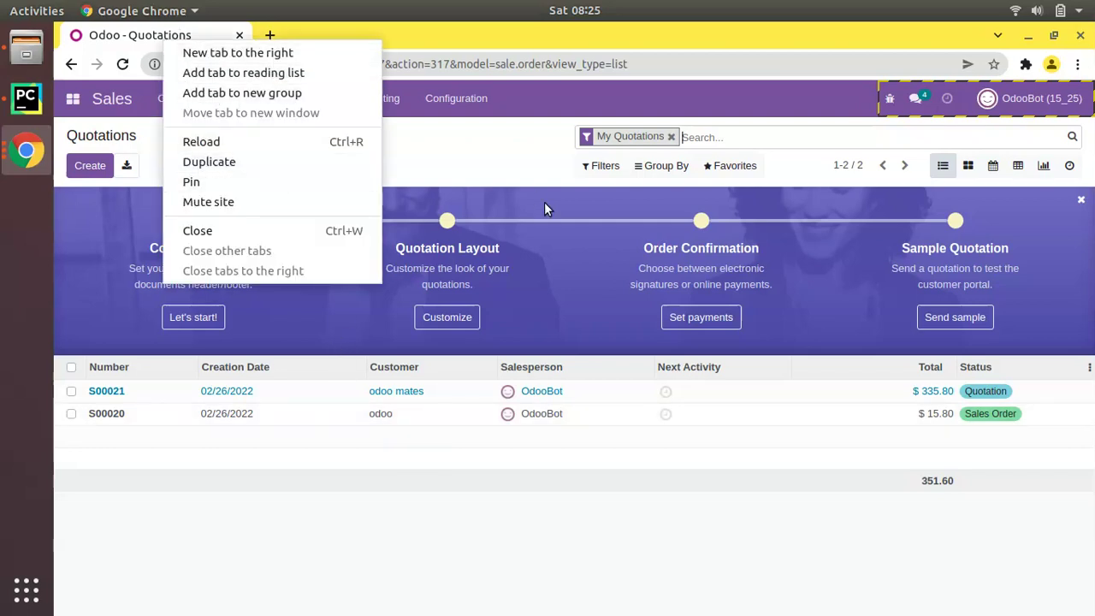
left_click(547, 206)
left_click(184, 100)
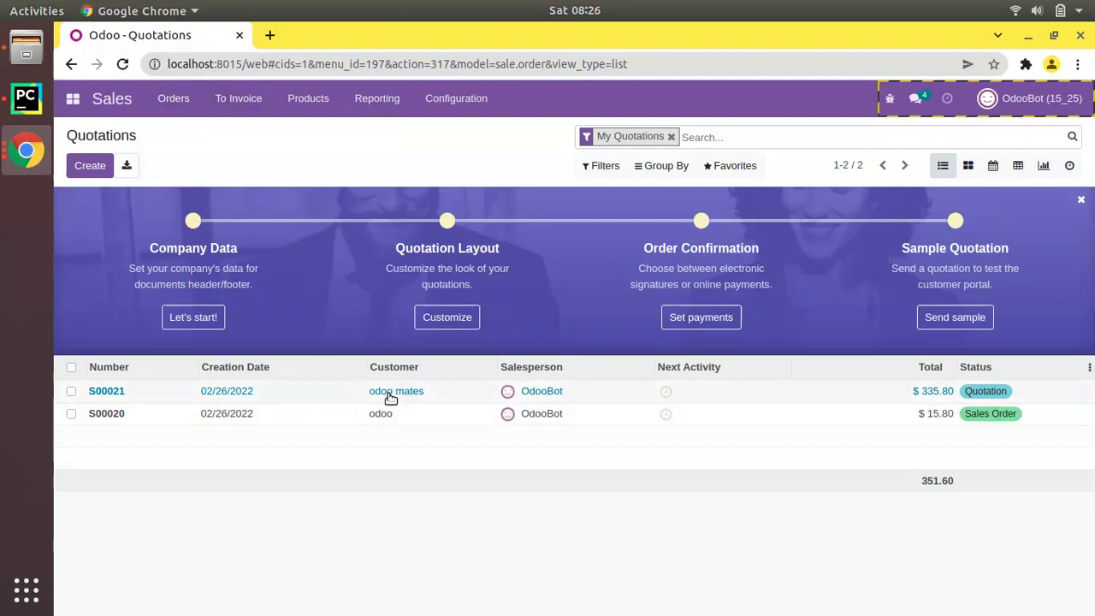
In the Customers list view, start Merge on Azure Interior and skip it
left_click(173, 98)
left_click(197, 193)
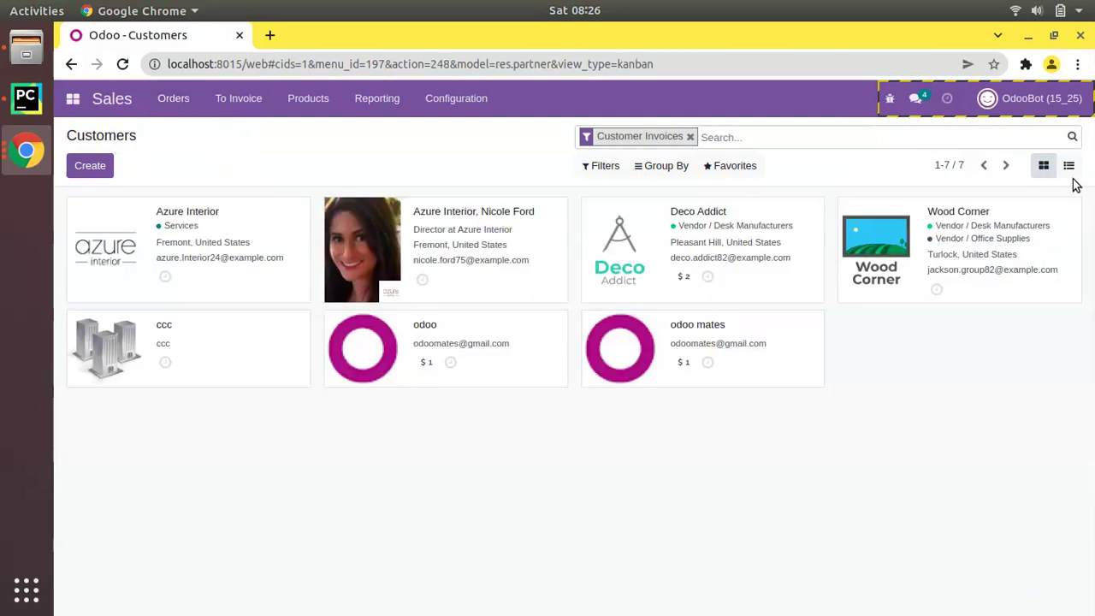
left_click(1070, 167)
left_click(71, 222)
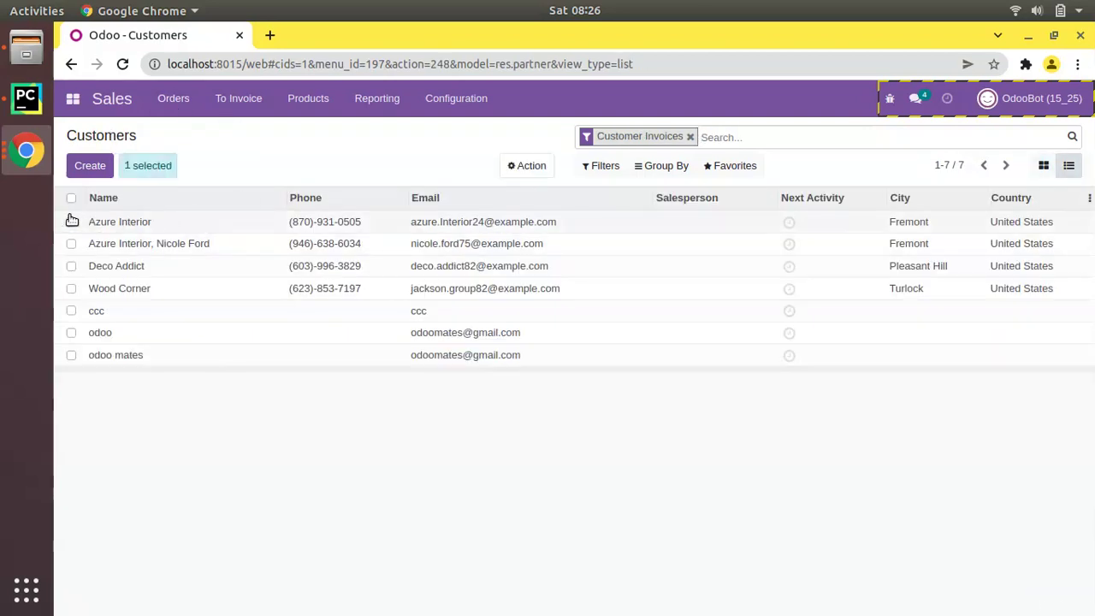
left_click(535, 167)
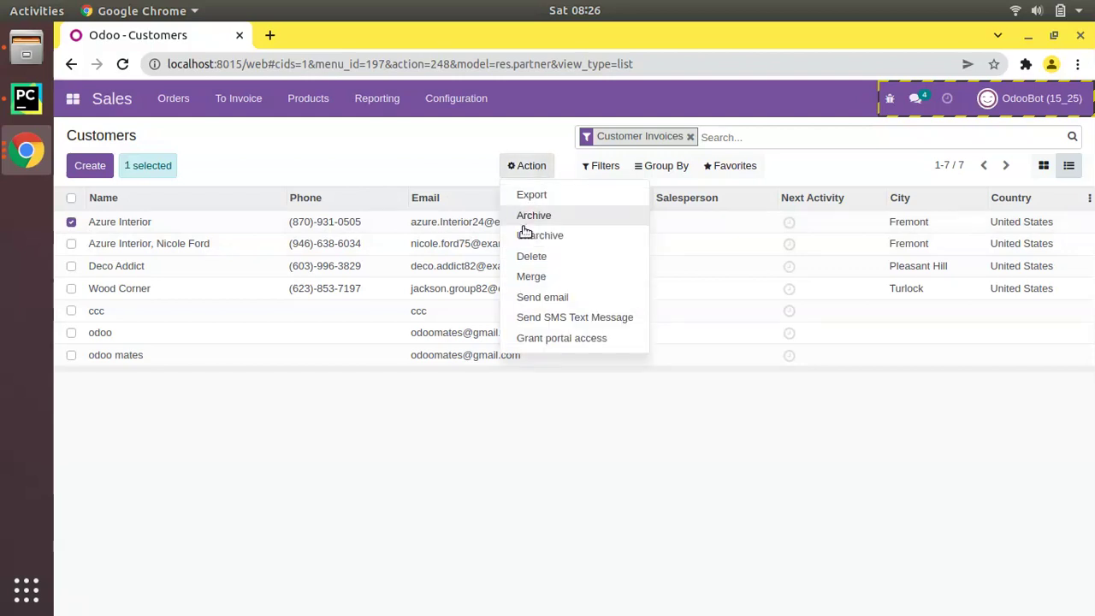
left_click(527, 277)
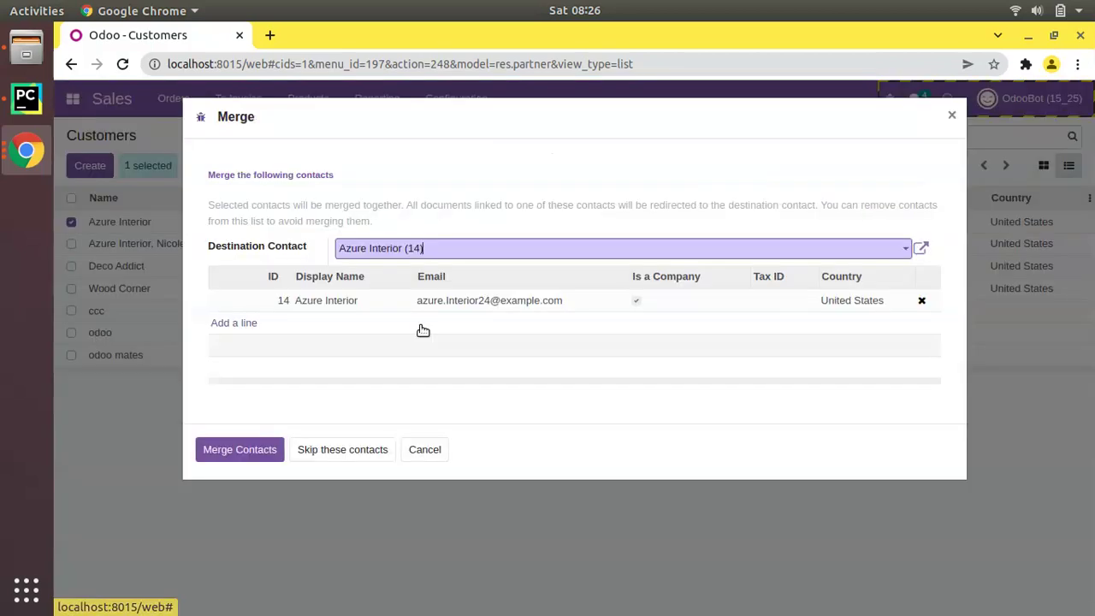
left_click(342, 449)
Deduplicate the other contacts by Email and merge odoo into odoo mates
left_click(288, 204)
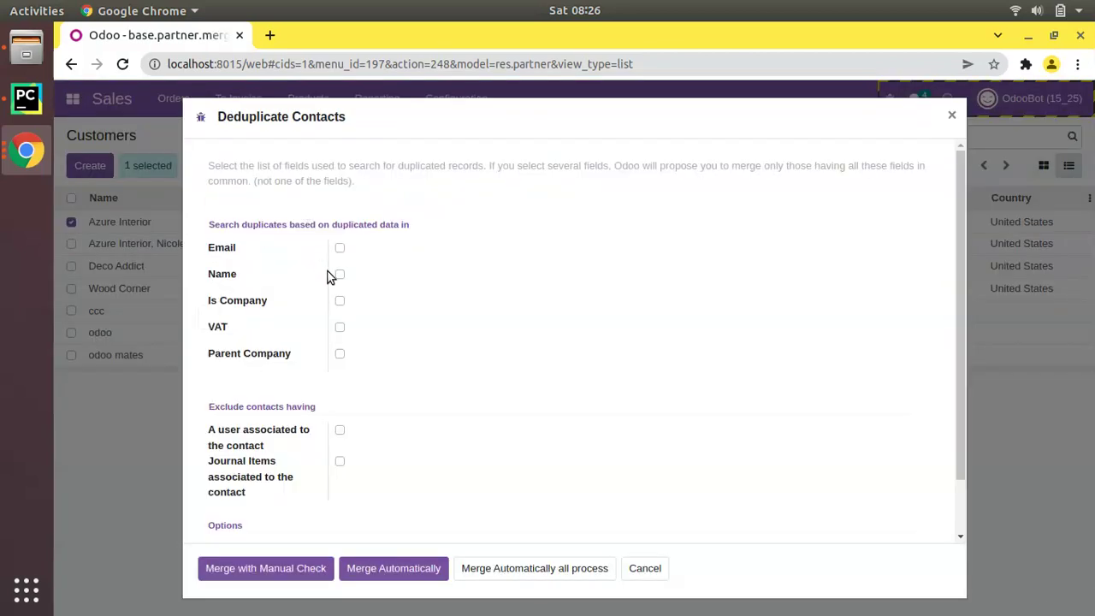
left_click(340, 247)
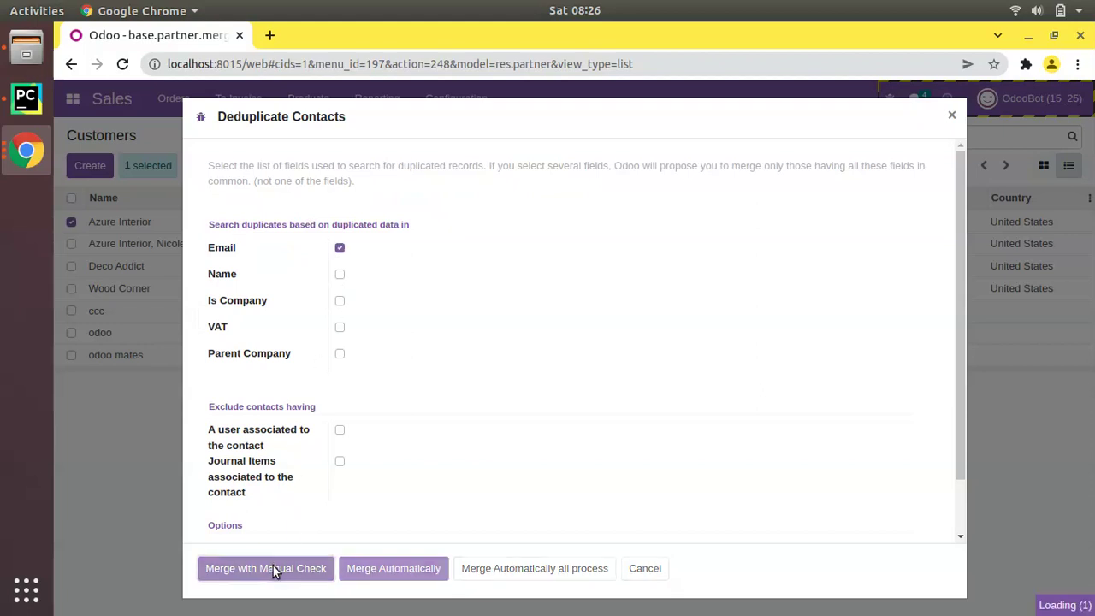
left_click(273, 565)
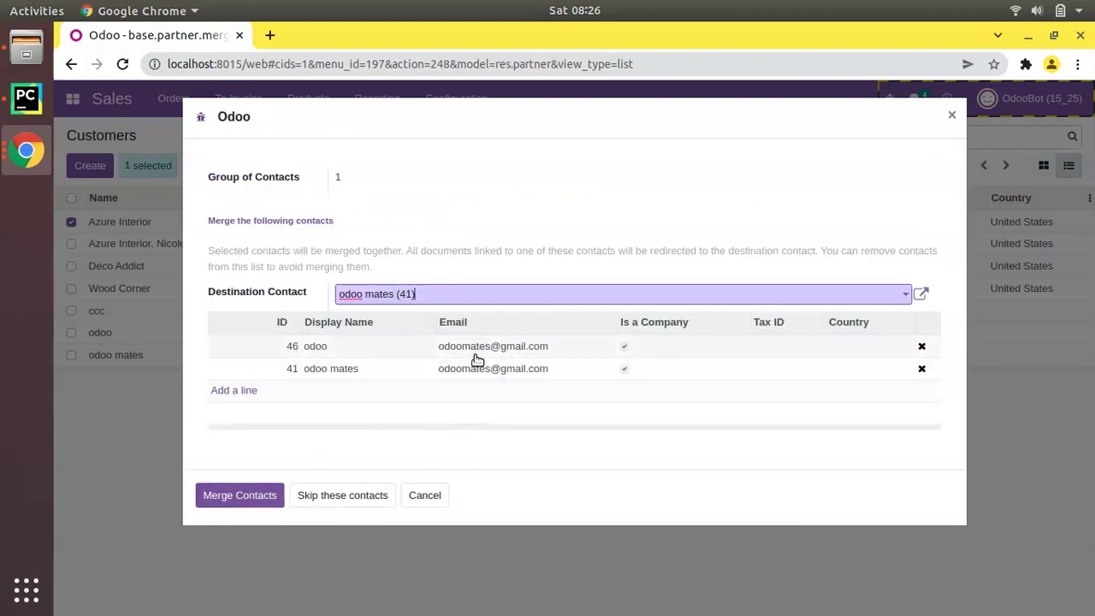
left_click(258, 490)
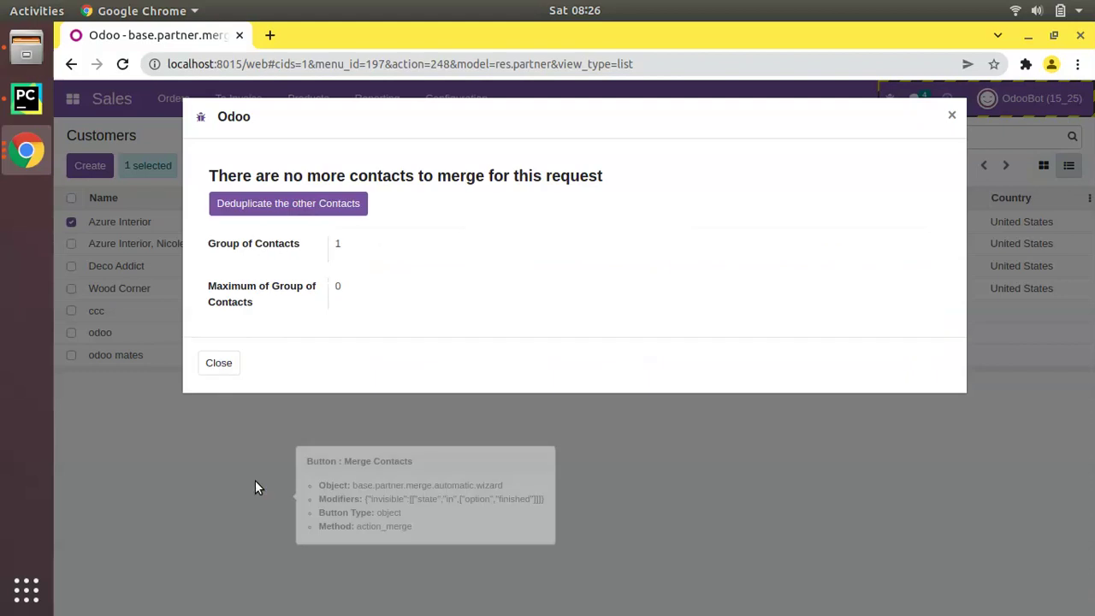
left_click(218, 363)
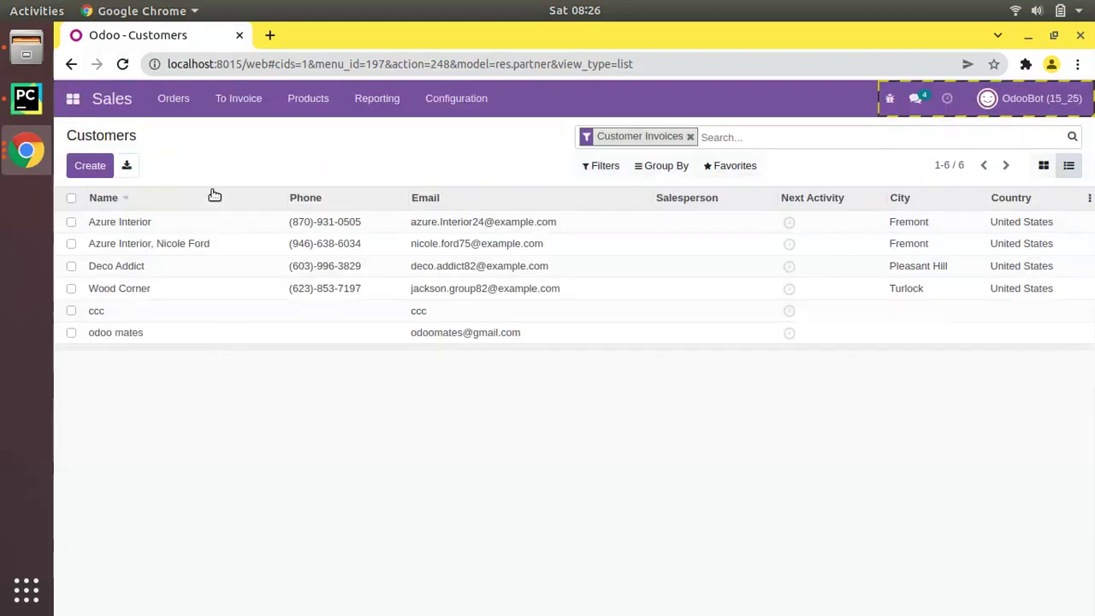
Go to Orders > Quotations to check S00020 and S00021 list odoo mates
left_click(195, 102)
left_click(197, 131)
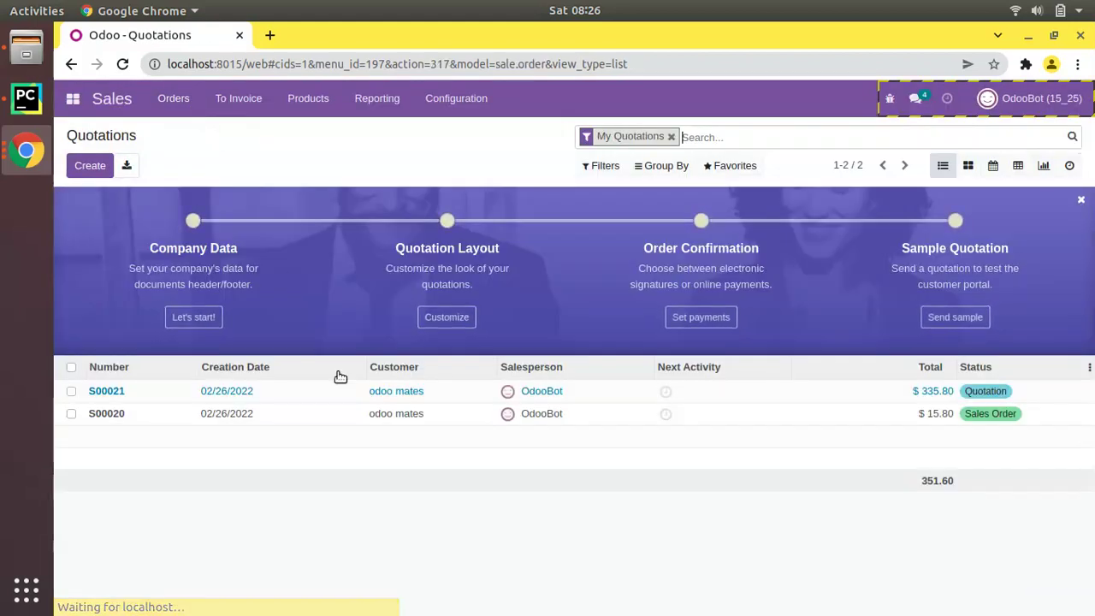